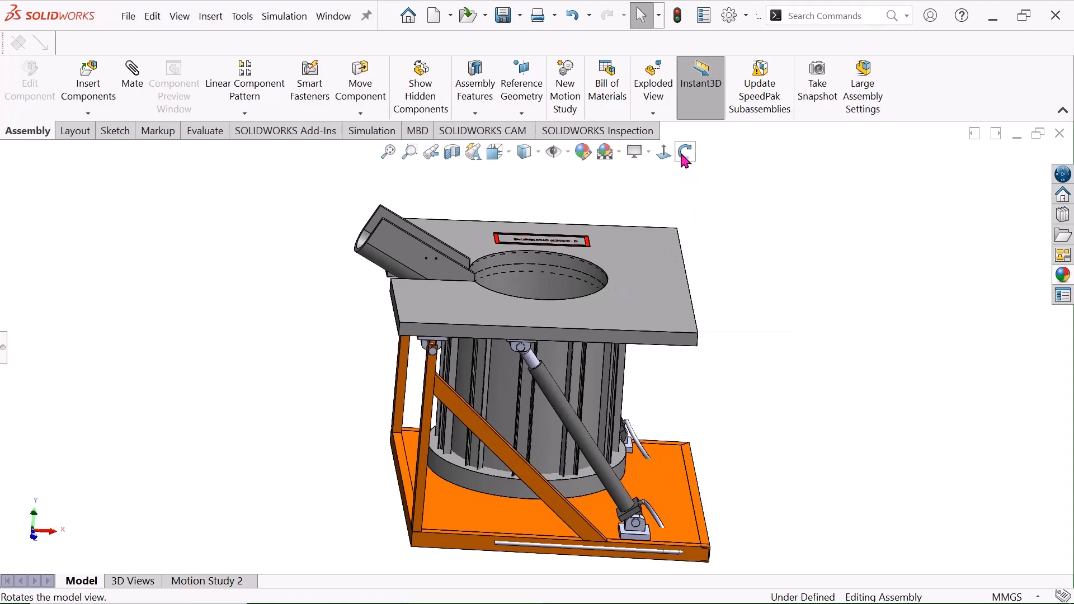
# Orbit the furnace assembly to inspect the top plate, pouring spout and support frame from a higher angle
pyautogui.click(685, 156)
pyautogui.moveTo(710, 263); pyautogui.dragTo(762, 240)
pyautogui.rightClick(772, 239)
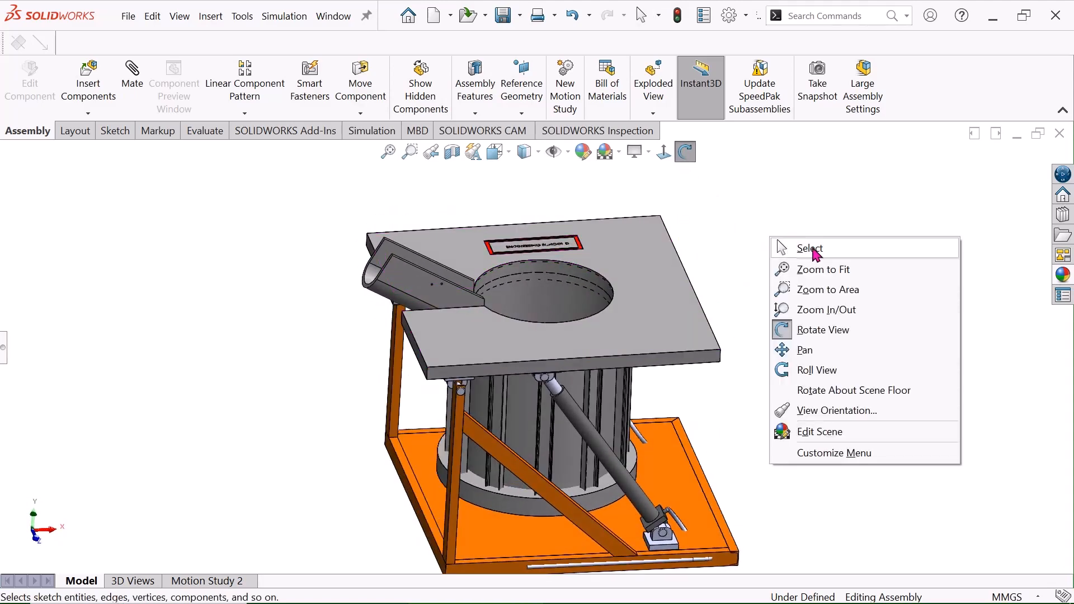
pyautogui.click(816, 249)
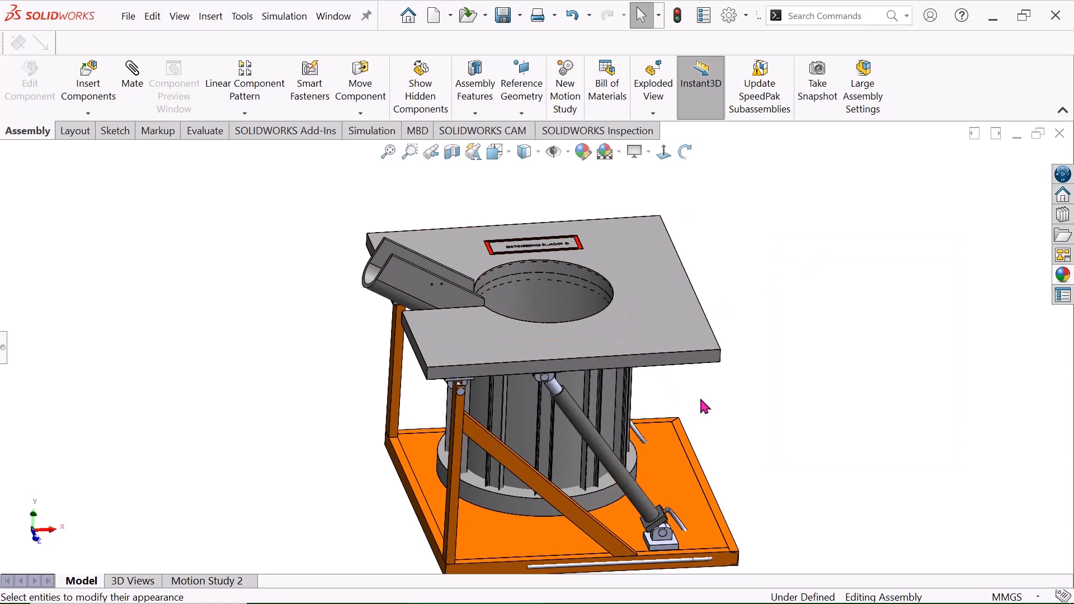
pyautogui.click(688, 153)
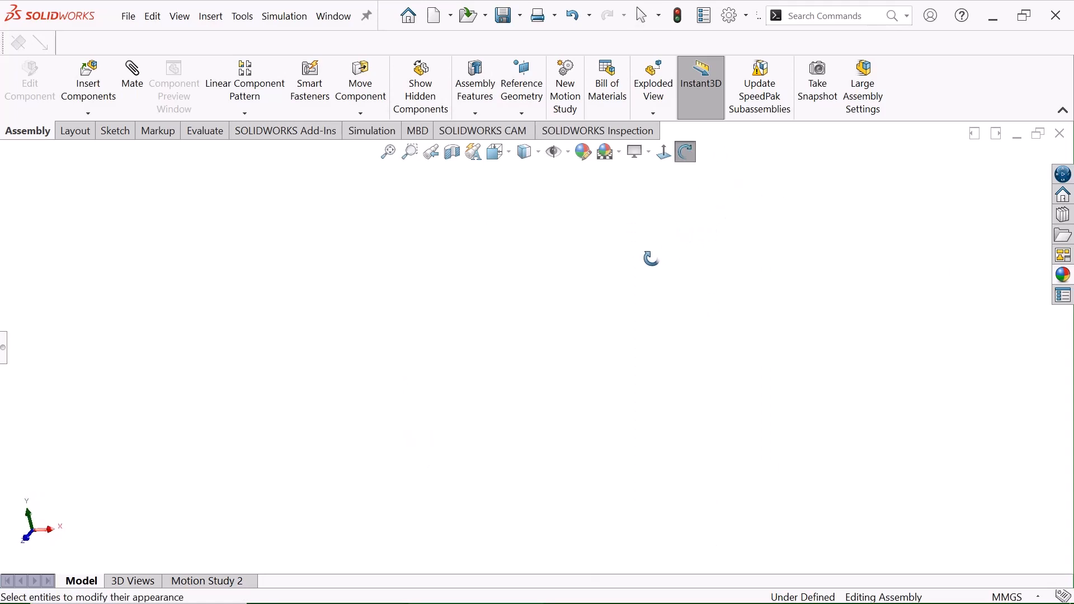
pyautogui.rightClick(424, 292)
pyautogui.click(440, 287)
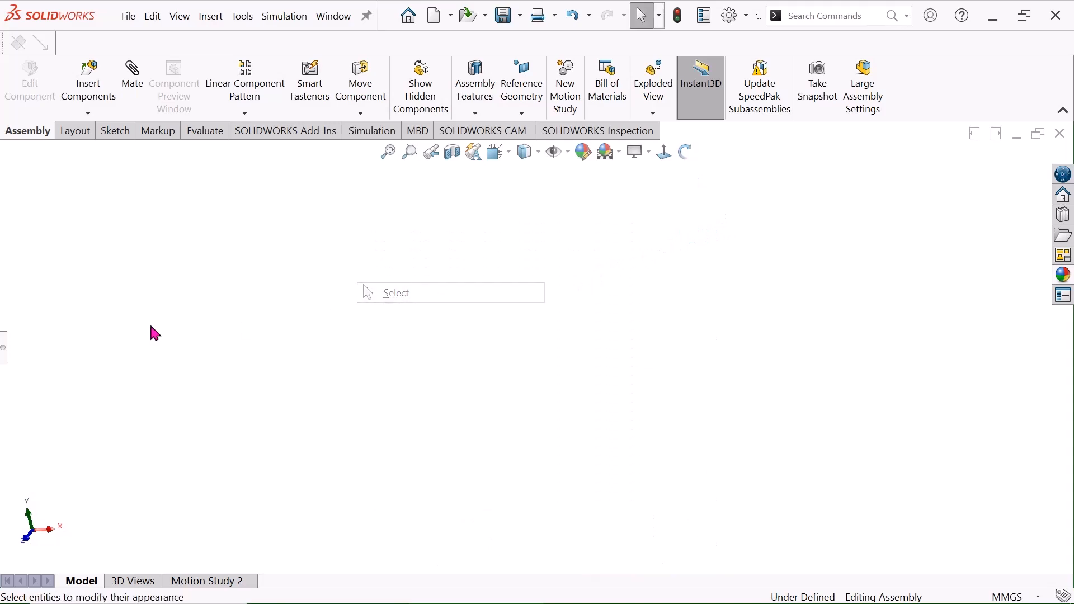
# Show the feature tree, refit the furnace assembly in the view and turn it so the front hydraulic cylinder faces forward
pyautogui.click(4, 347)
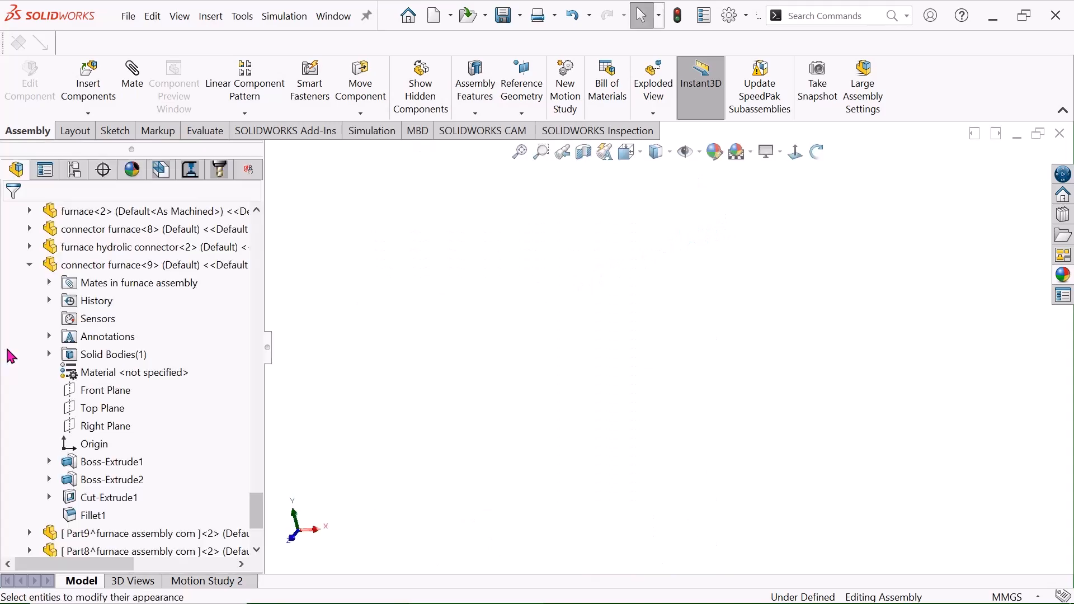
pyautogui.click(520, 153)
pyautogui.scroll(-10, 571, 386)
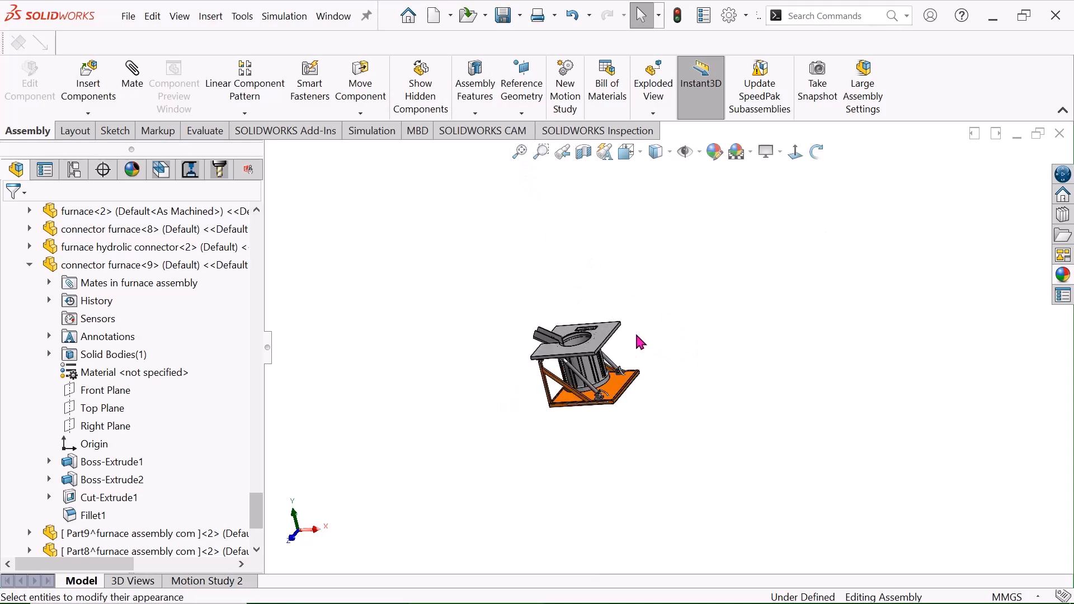
pyautogui.scroll(-4, 641, 342)
pyautogui.click(817, 152)
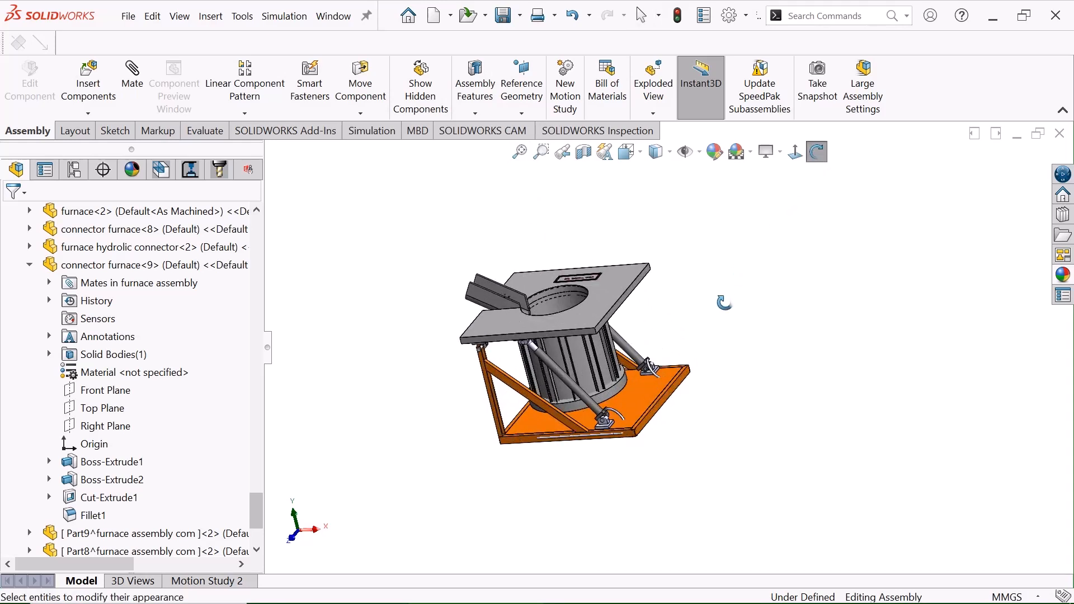
pyautogui.moveTo(724, 303); pyautogui.dragTo(762, 272)
pyautogui.scroll(-4, 575, 355)
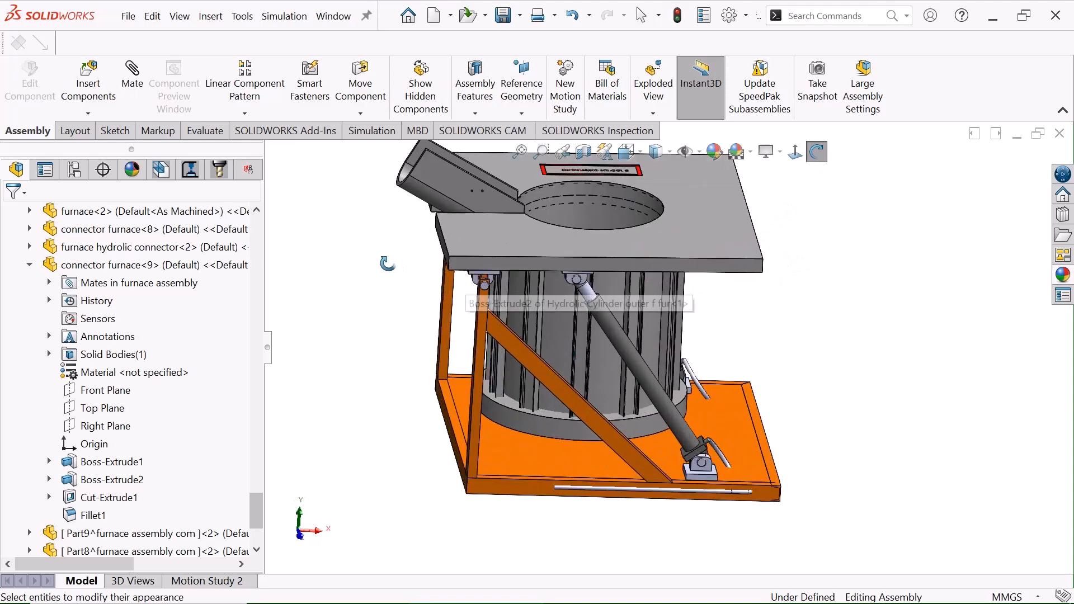
pyautogui.rightClick(337, 264)
pyautogui.click(416, 274)
# Examine the front hydraulic cylinder and its connectors at the base frame and under the top plate
pyautogui.scroll(2, 570, 227)
pyautogui.scroll(-2, 568, 224)
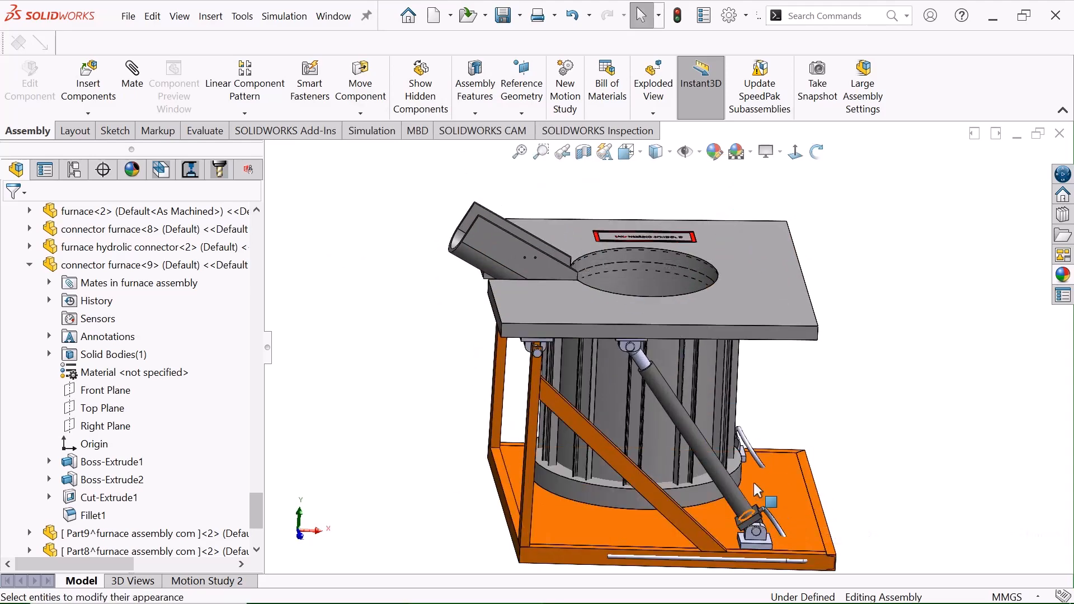
pyautogui.scroll(1, 761, 454)
pyautogui.scroll(-1, 761, 454)
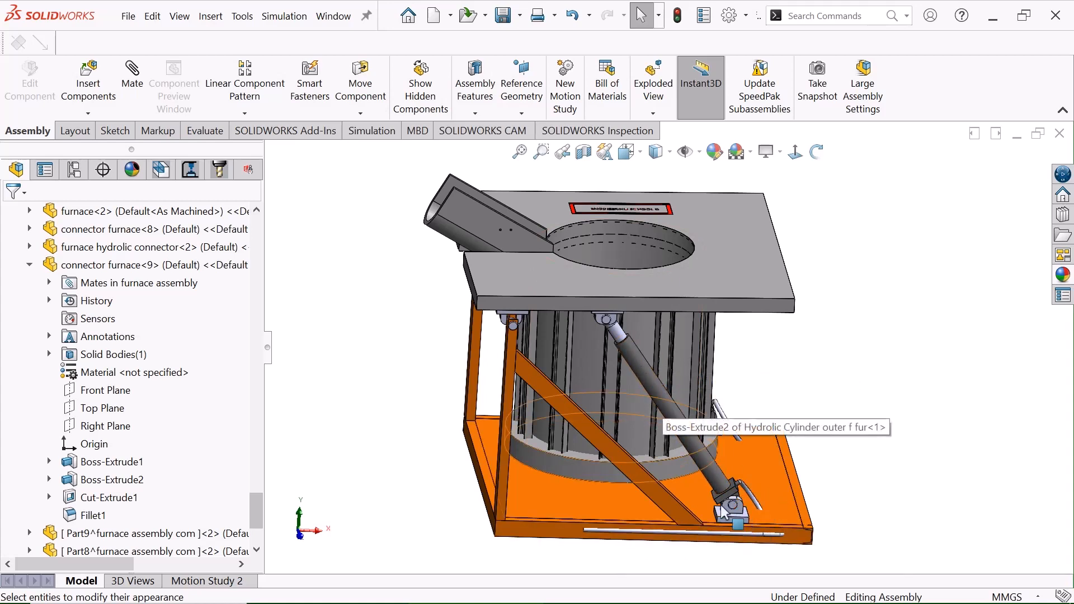
pyautogui.scroll(-2, 643, 386)
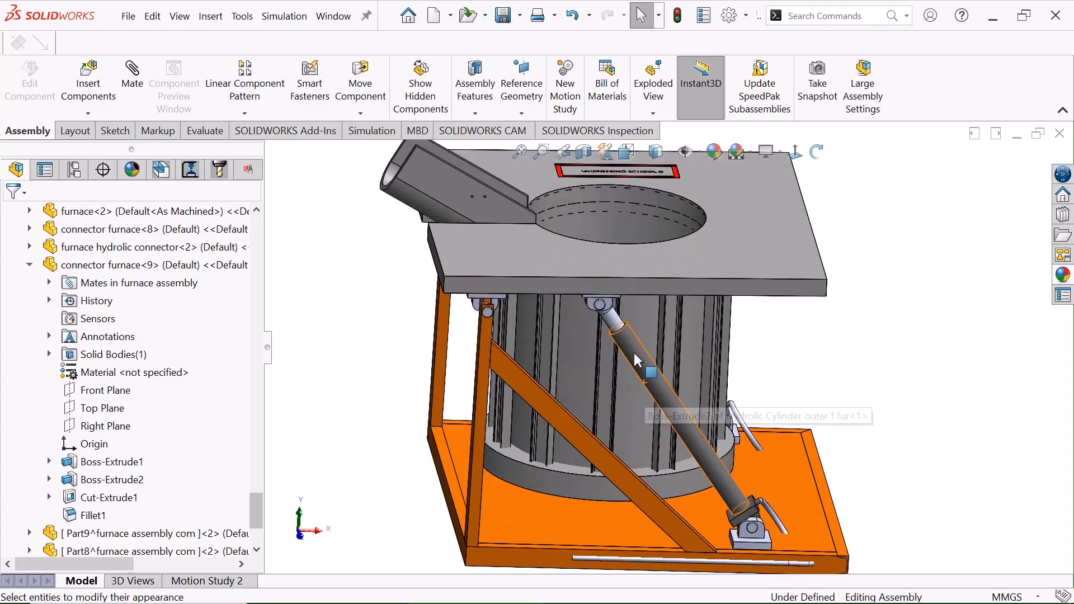
pyautogui.scroll(3, 733, 332)
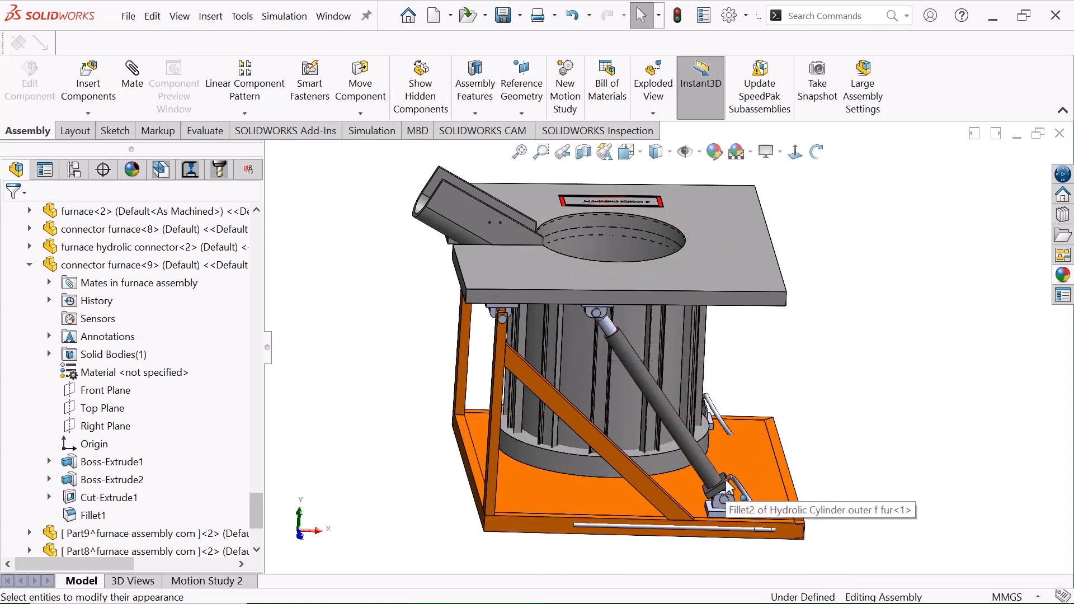
pyautogui.scroll(-1, 638, 361)
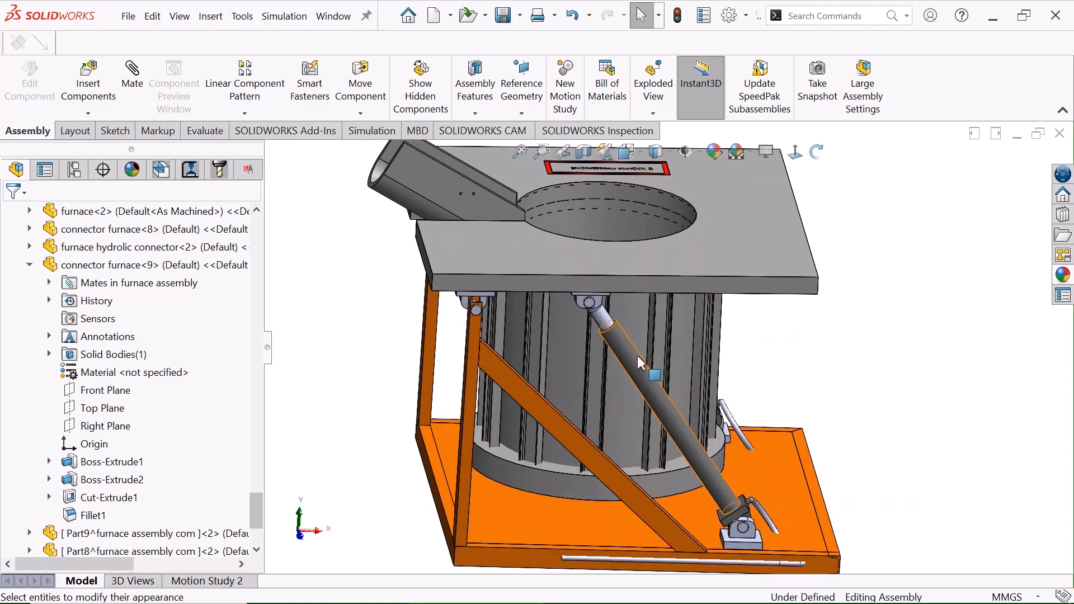
pyautogui.scroll(-1, 584, 305)
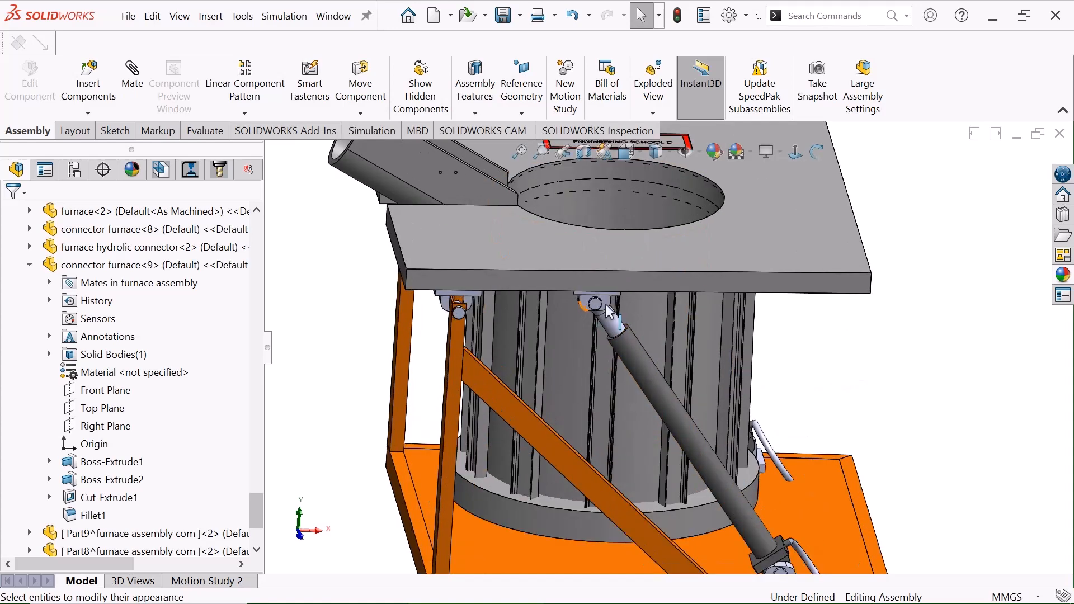
# Tilt the furnace toward its pouring spout by pulling out the front hydraulic rod until the pot lies nearly horizontal
pyautogui.moveTo(606, 316); pyautogui.dragTo(495, 231)
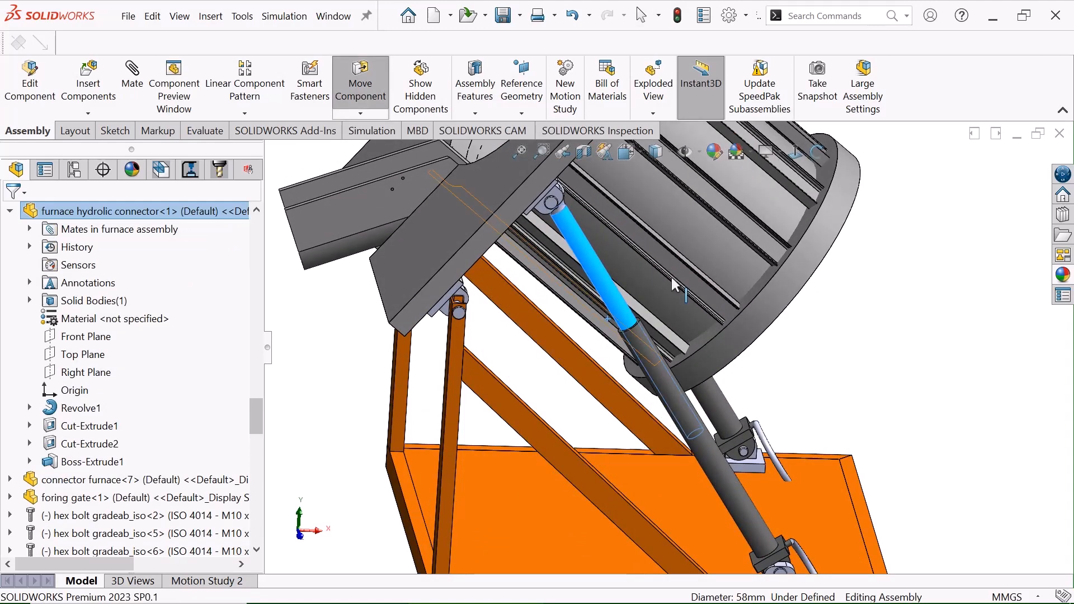
pyautogui.scroll(4, 675, 277)
pyautogui.scroll(-3, 770, 228)
pyautogui.click(771, 222)
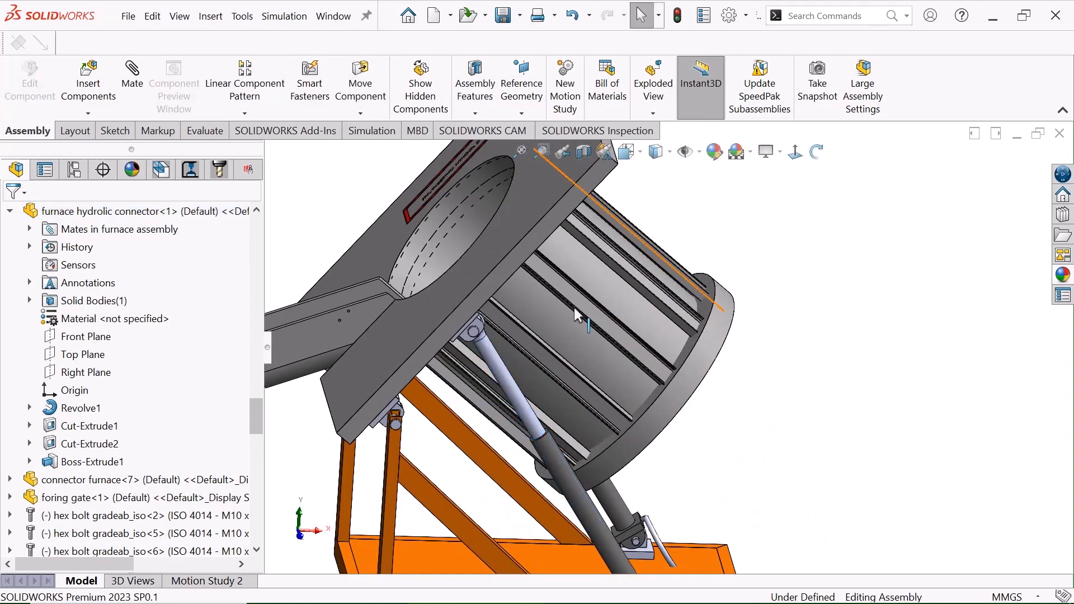
pyautogui.scroll(-2, 576, 309)
pyautogui.scroll(3, 642, 306)
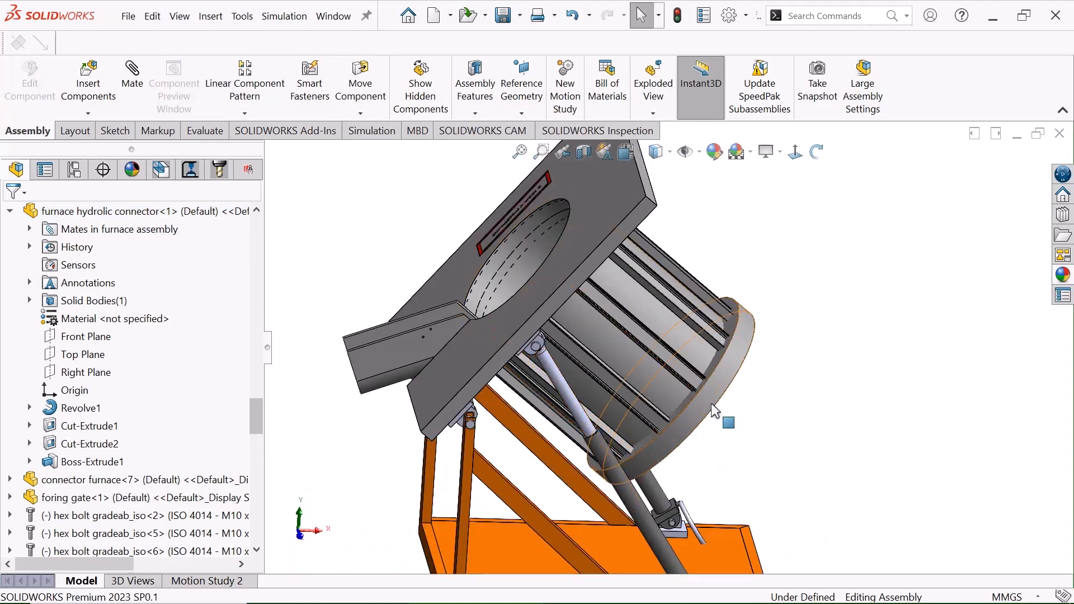
pyautogui.moveTo(569, 405); pyautogui.dragTo(472, 309)
pyautogui.click(787, 354)
# Examine the tilted furnace with both hydraulic rods extended from their outer cylinders
pyautogui.scroll(3, 788, 354)
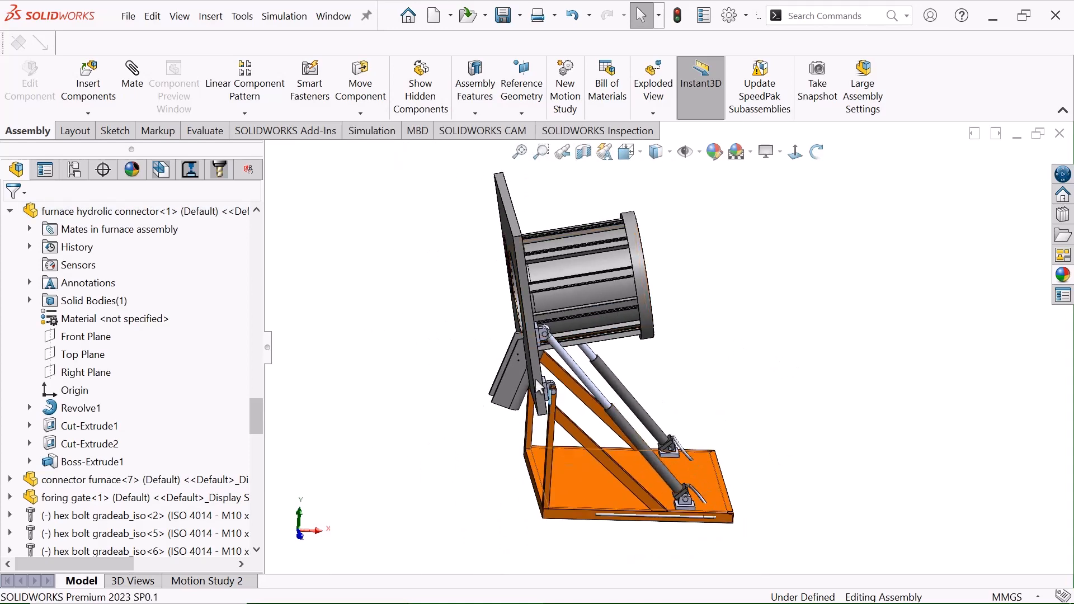
pyautogui.scroll(-2, 628, 432)
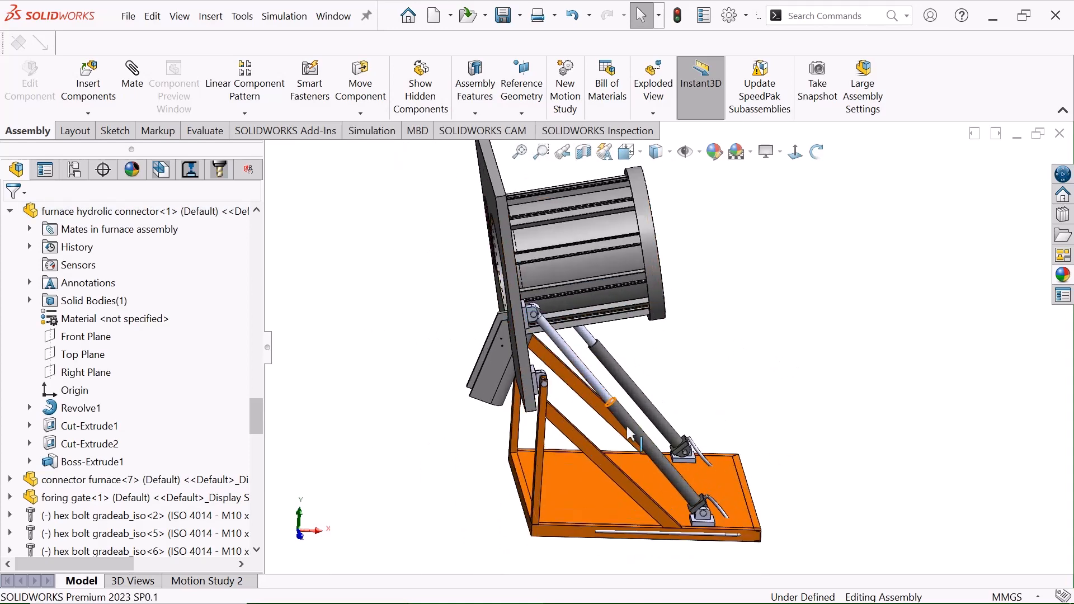
pyautogui.scroll(2, 772, 399)
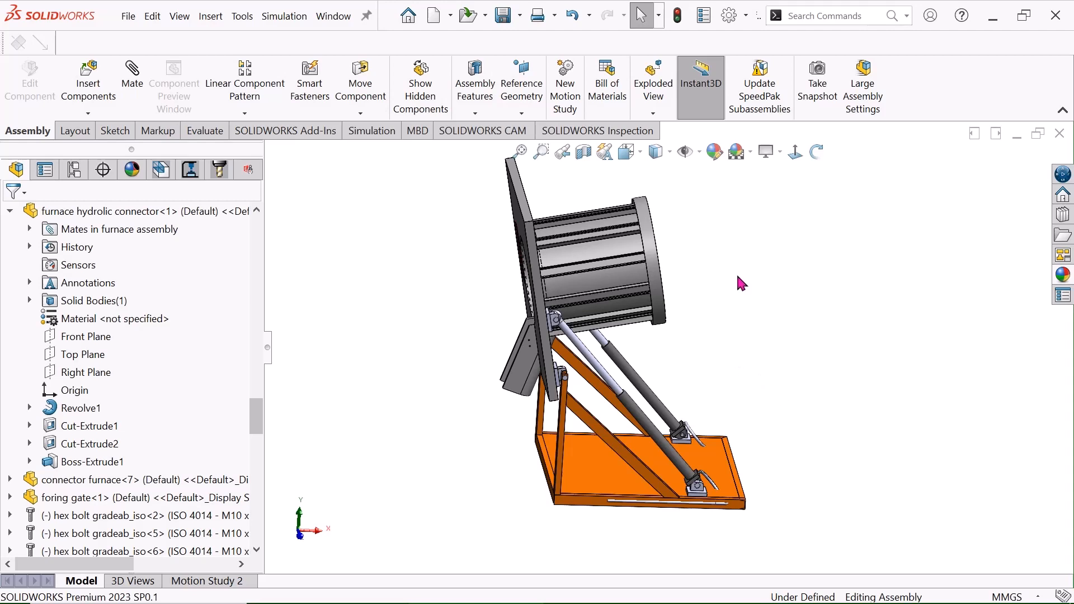
pyautogui.scroll(-2, 723, 365)
pyautogui.scroll(2, 708, 341)
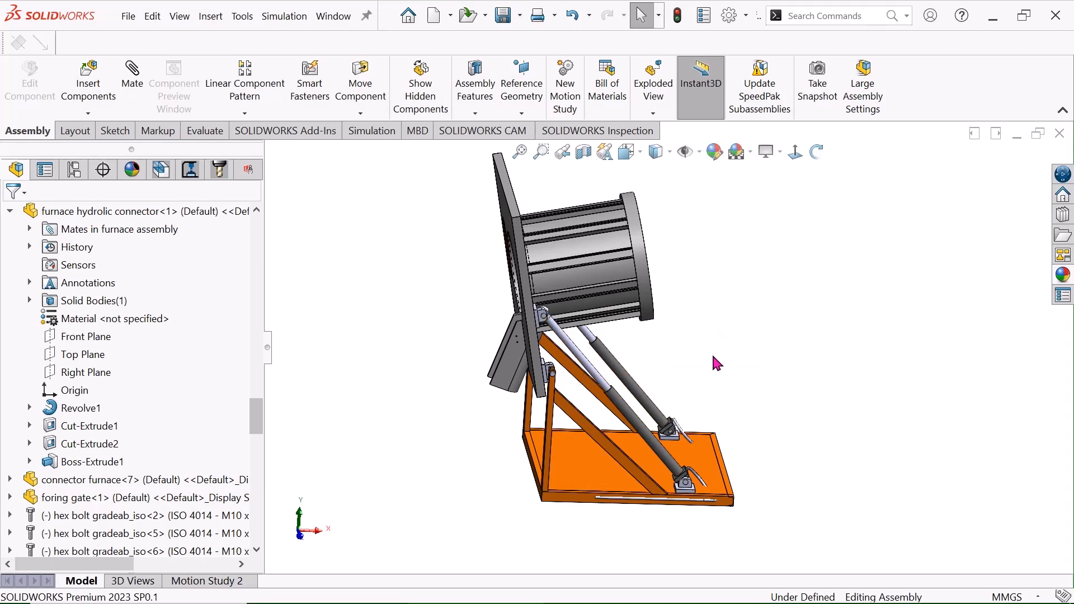
pyautogui.scroll(-1, 701, 359)
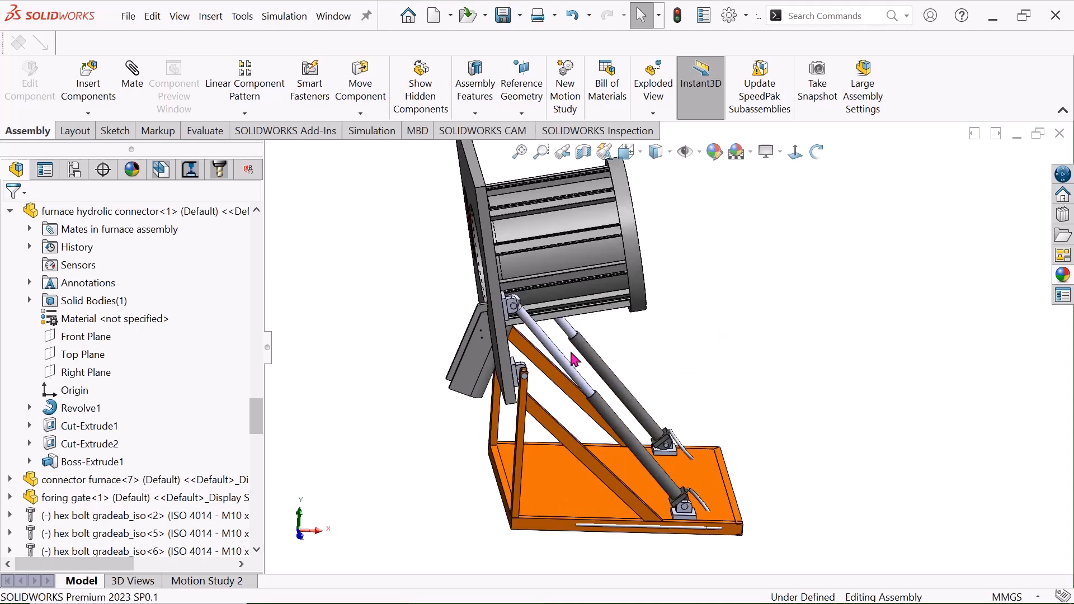
pyautogui.scroll(1, 678, 340)
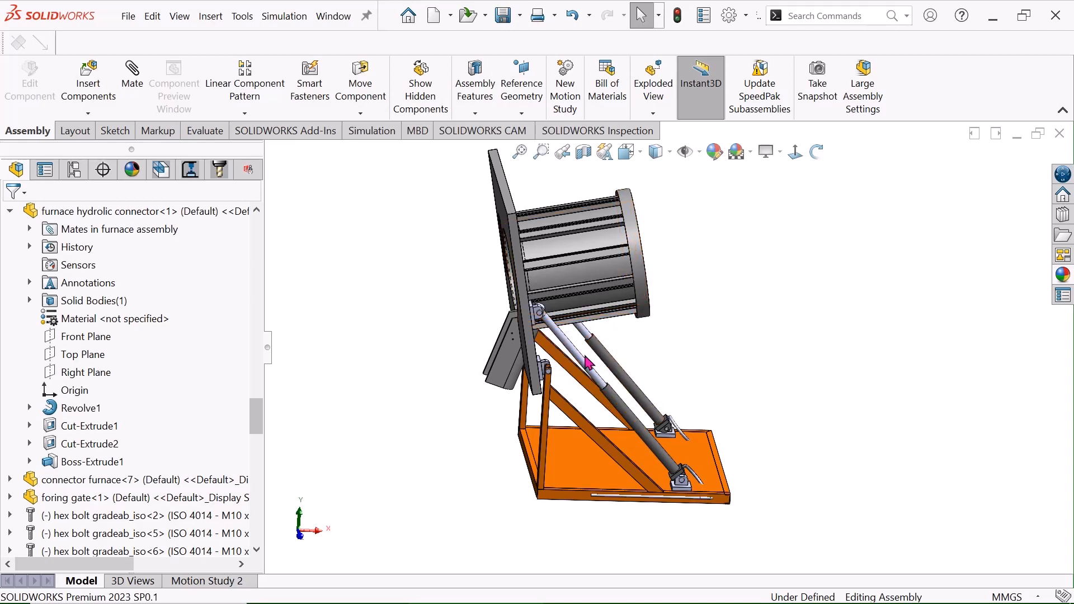
# Lower the furnace back to its upright position by pushing the front hydraulic rod into its cylinder
pyautogui.click(559, 355)
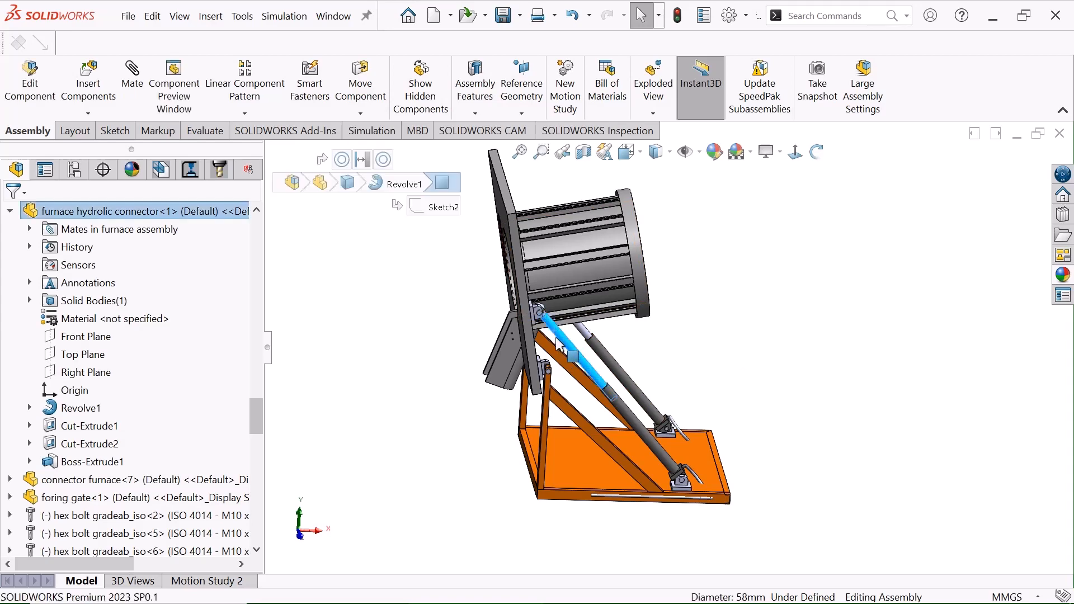
pyautogui.moveTo(560, 355); pyautogui.dragTo(605, 406)
pyautogui.click(935, 428)
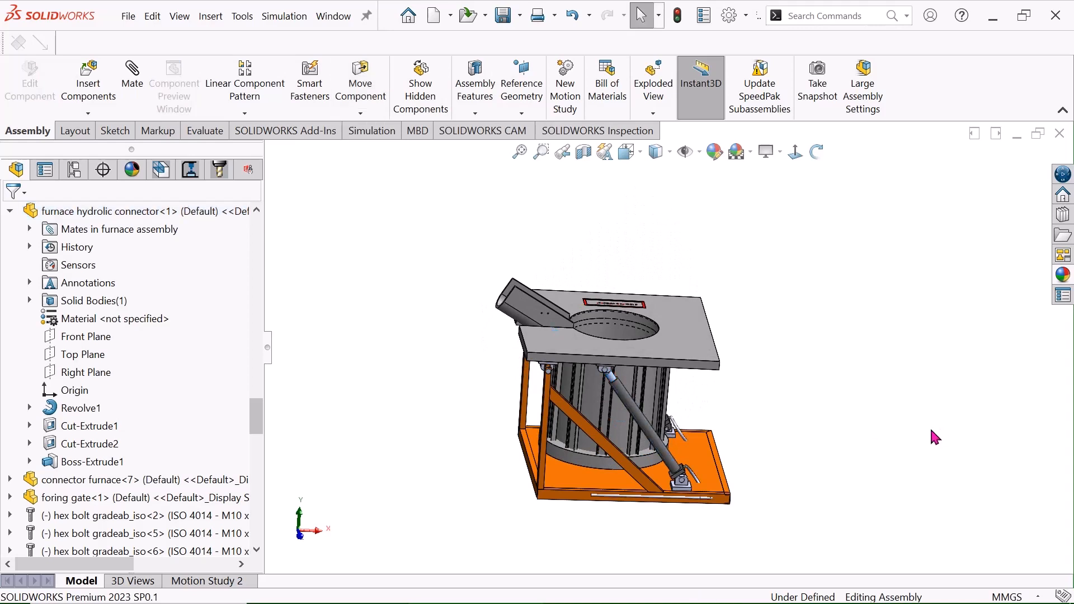
# Inspect the upright furnace assembly from several angles, finishing with a closer view from the front cylinder side
pyautogui.scroll(-2, 562, 446)
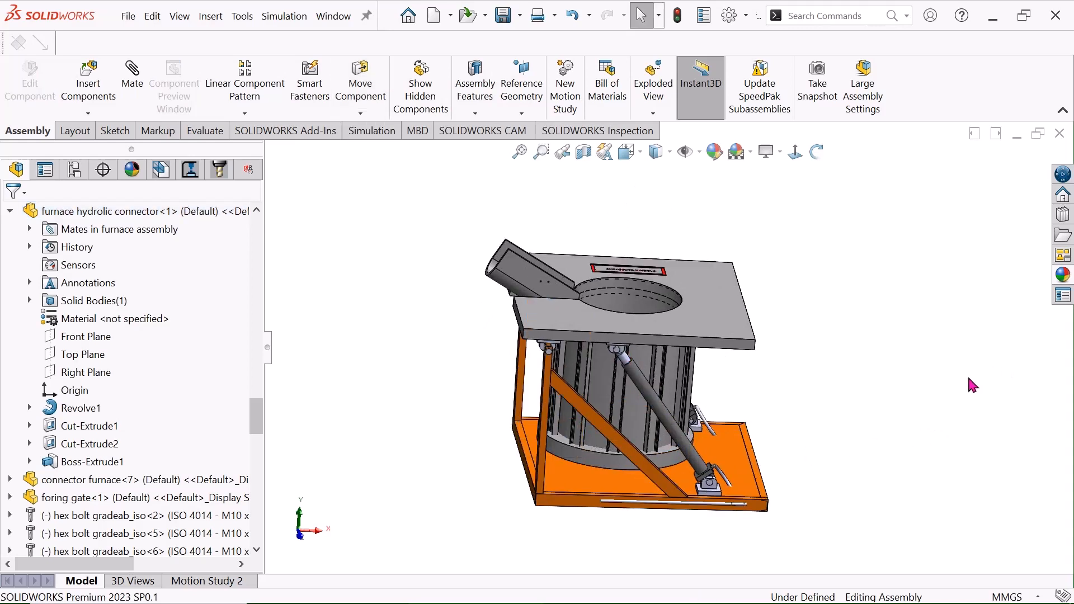
pyautogui.scroll(2, 976, 280)
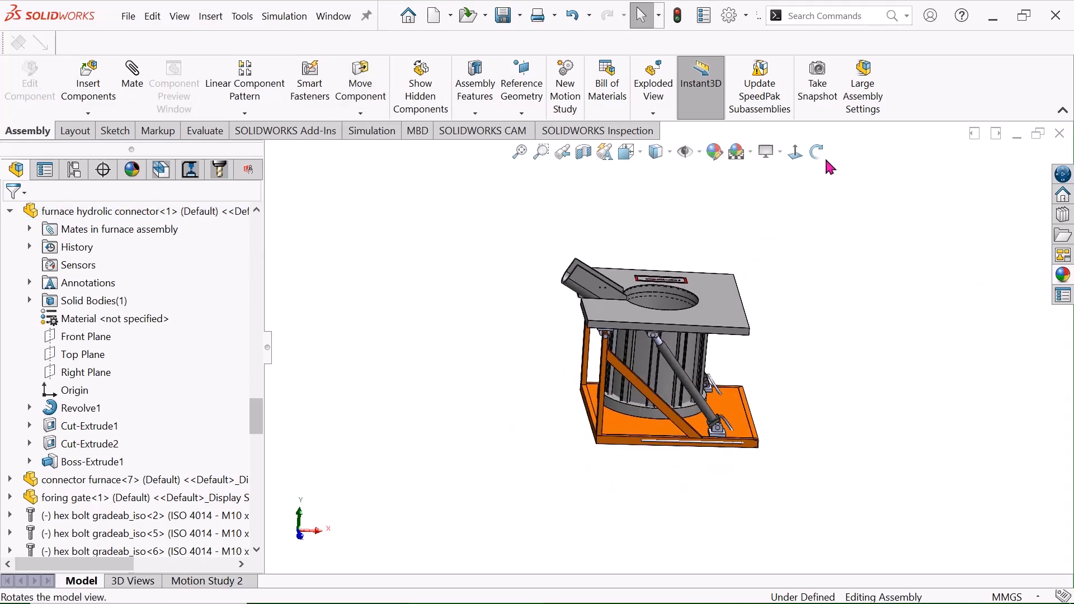
pyautogui.click(817, 151)
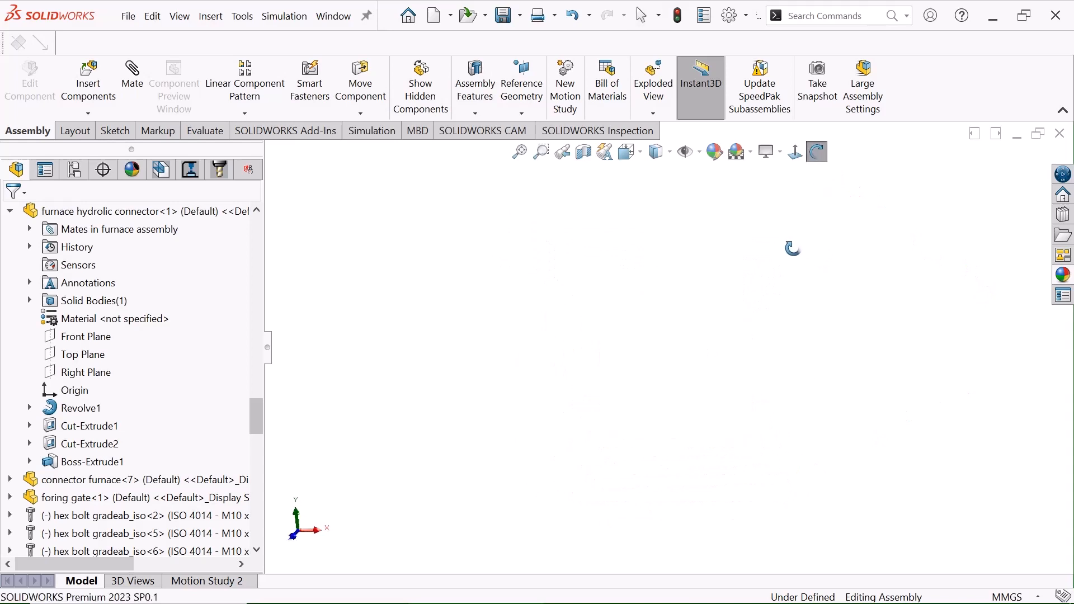
pyautogui.click(519, 152)
pyautogui.rightClick(773, 308)
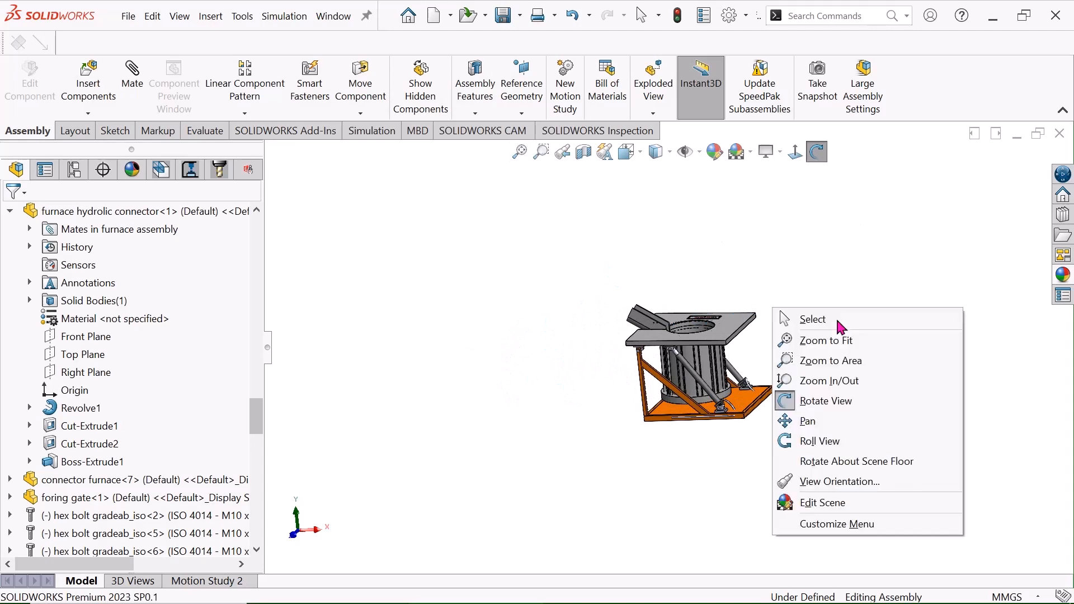
pyautogui.click(847, 321)
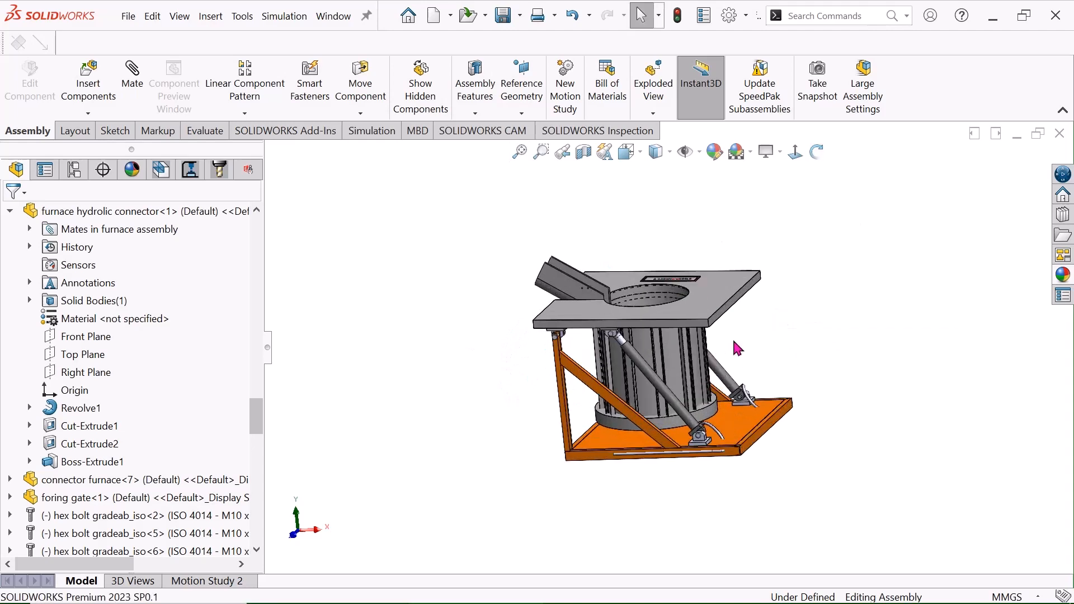
pyautogui.click(819, 154)
pyautogui.moveTo(772, 269); pyautogui.dragTo(753, 306)
pyautogui.scroll(-2, 691, 374)
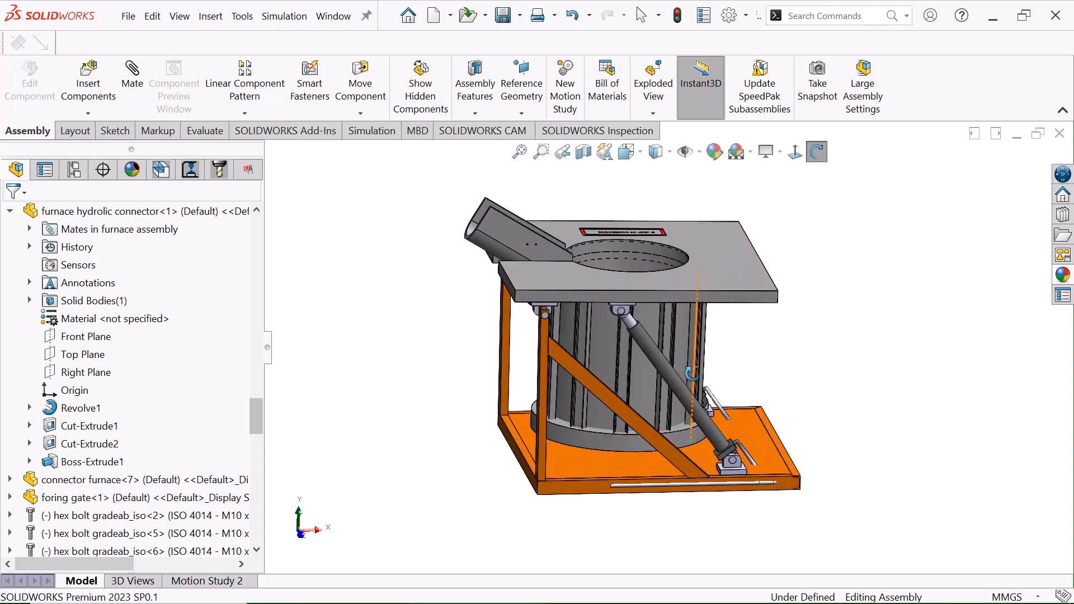
pyautogui.rightClick(361, 258)
pyautogui.click(392, 271)
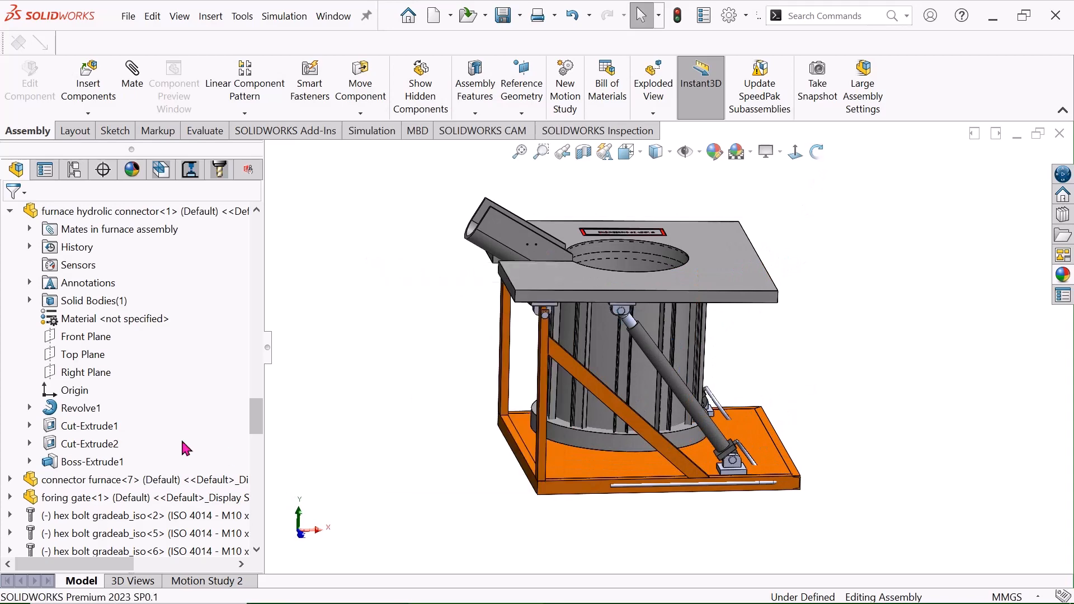
# Review the feature tree from the top-level planes through the structure frame to the furnace features, and check the assembly from a slightly rotated view
pyautogui.moveTo(248, 424); pyautogui.dragTo(253, 224)
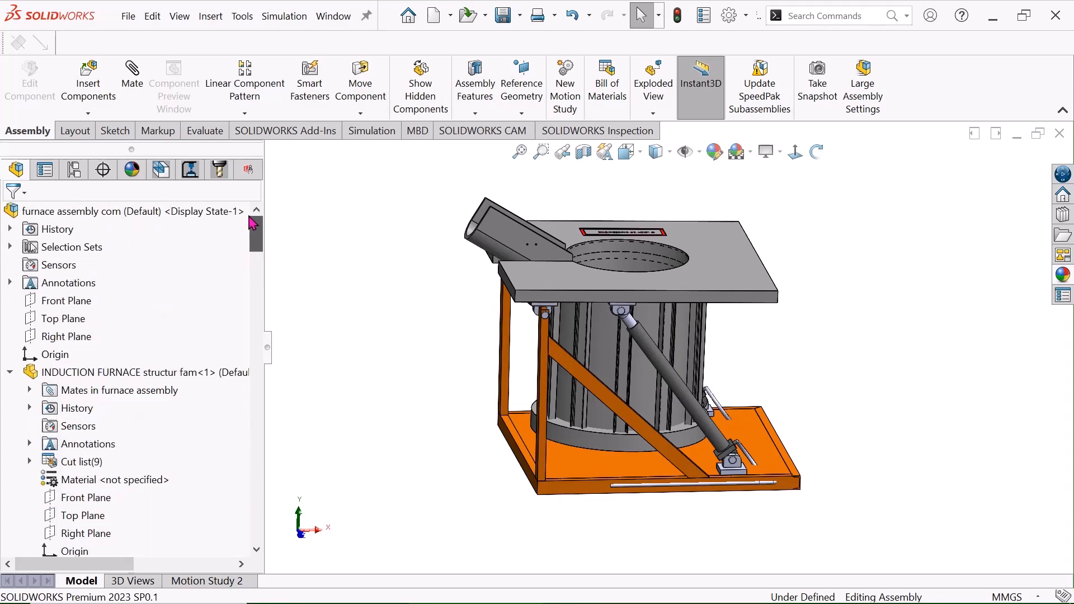
pyautogui.scroll(-2, 251, 241)
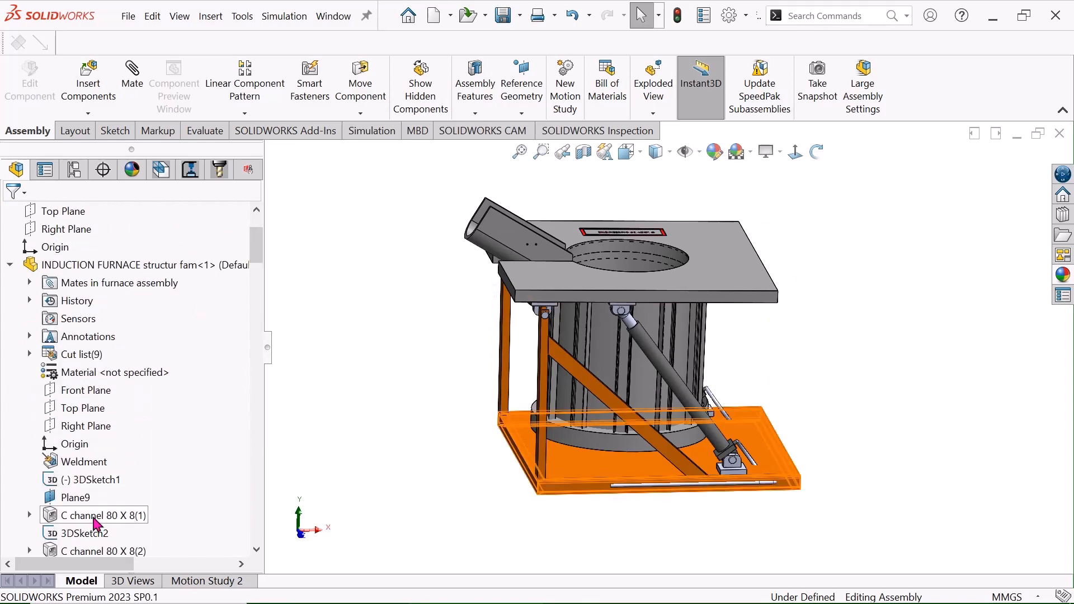
pyautogui.scroll(-3, 97, 518)
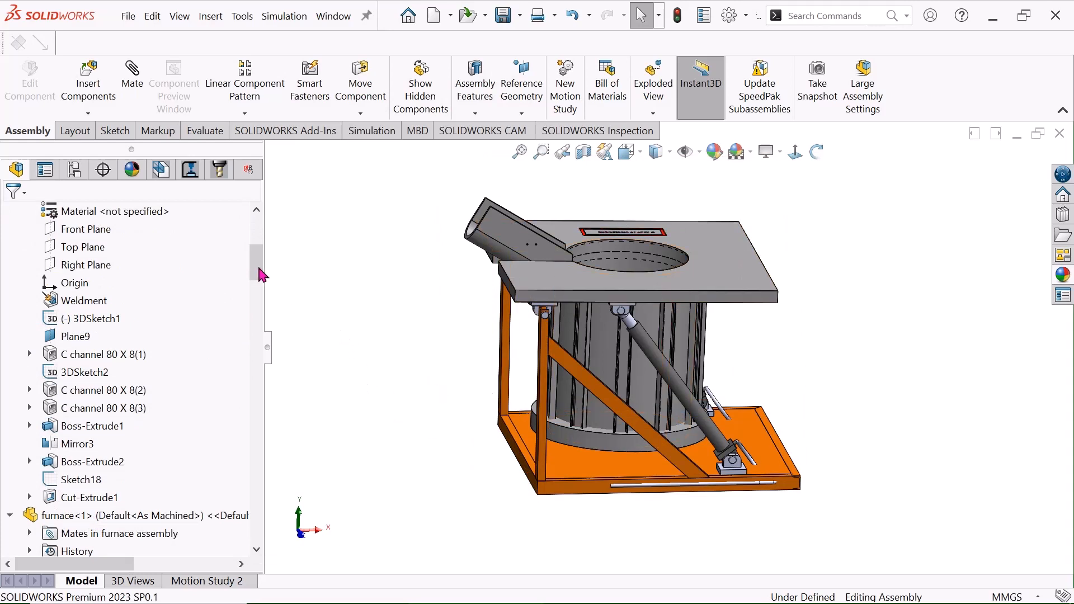
pyautogui.moveTo(261, 275); pyautogui.dragTo(257, 304)
pyautogui.click(817, 152)
pyautogui.moveTo(805, 233); pyautogui.dragTo(801, 224)
pyautogui.rightClick(800, 224)
pyautogui.click(830, 232)
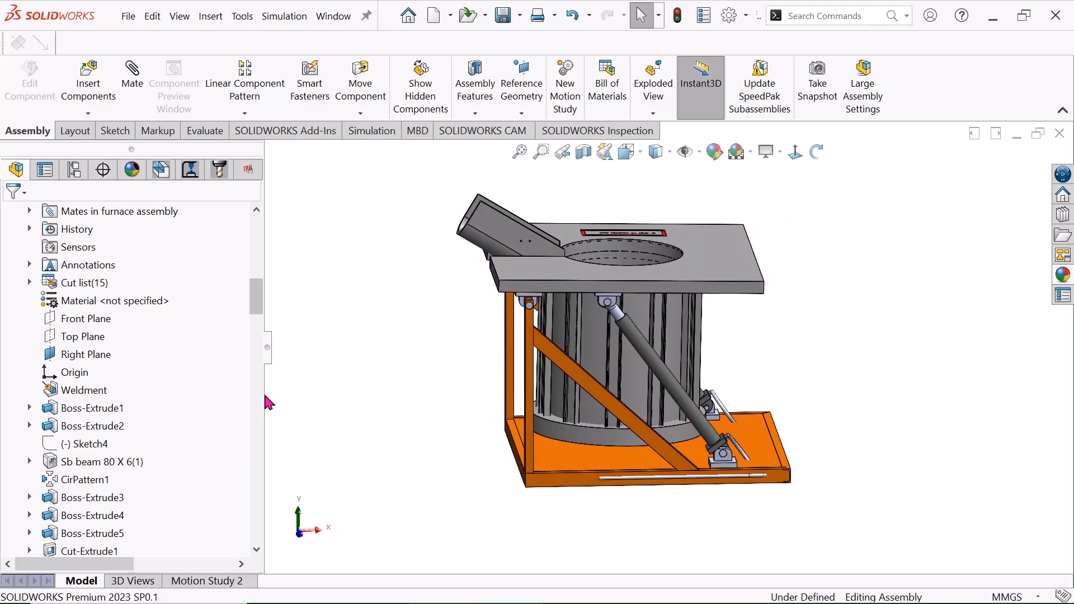
# Narrow the feature tree pane and check the MotionManager entry in the list of available toolbars
pyautogui.moveTo(256, 395); pyautogui.dragTo(179, 395)
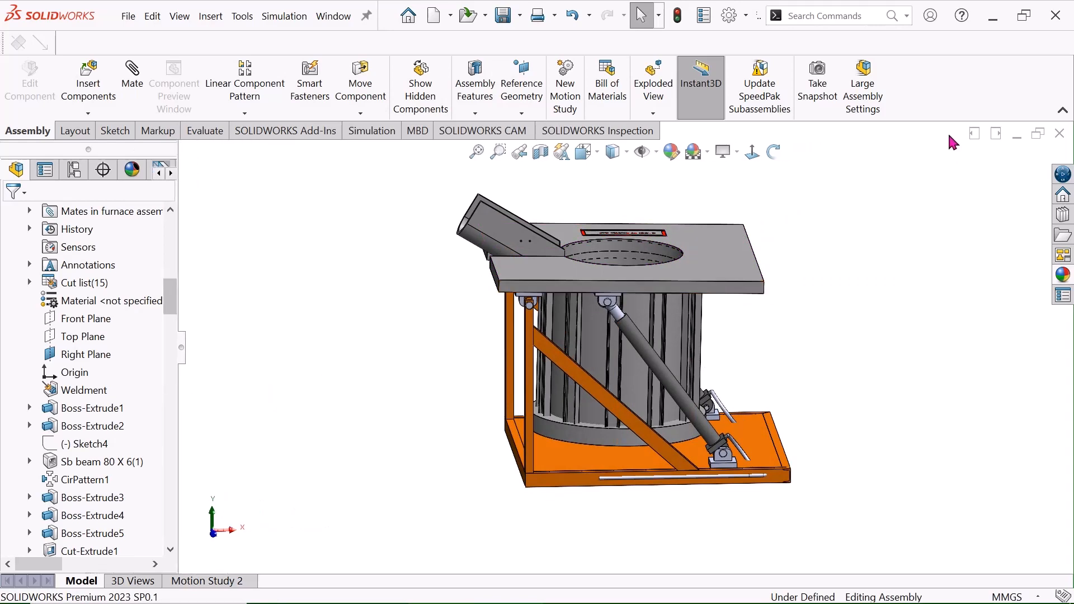
pyautogui.rightClick(921, 98)
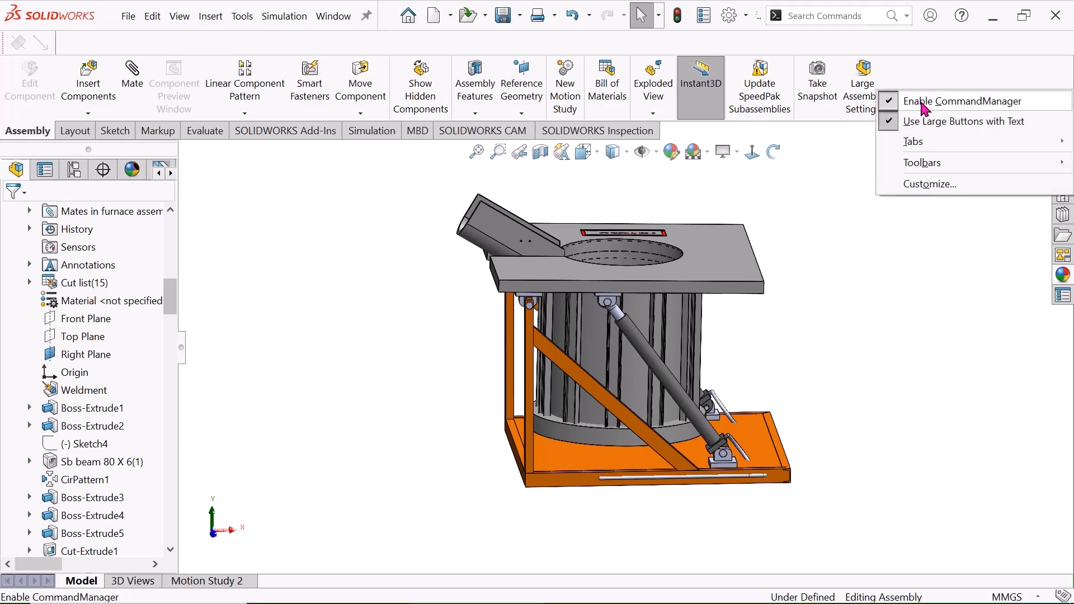
pyautogui.moveTo(942, 147)
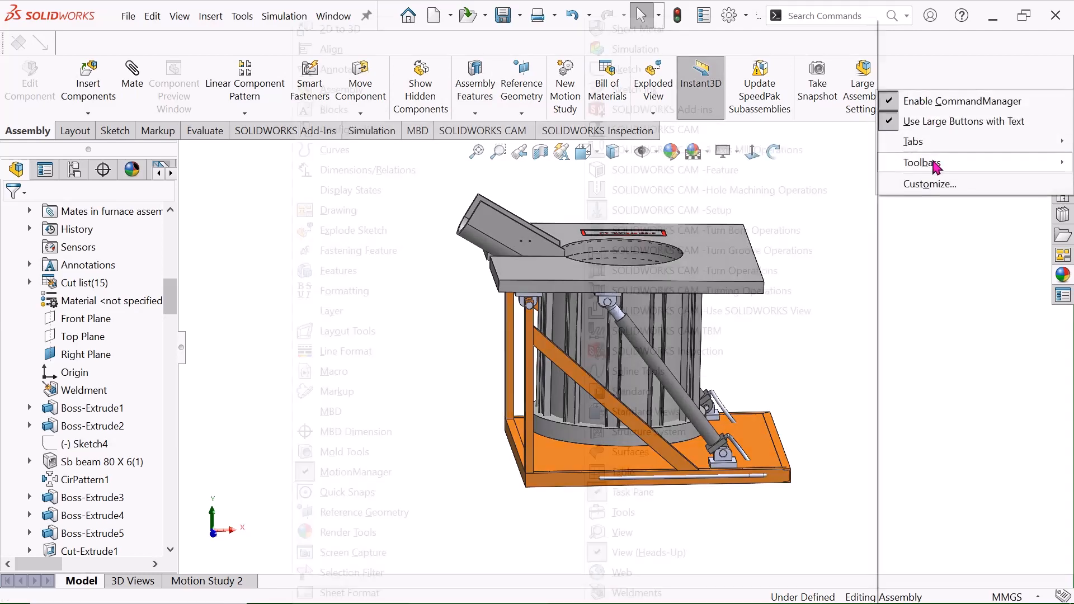
pyautogui.moveTo(937, 166)
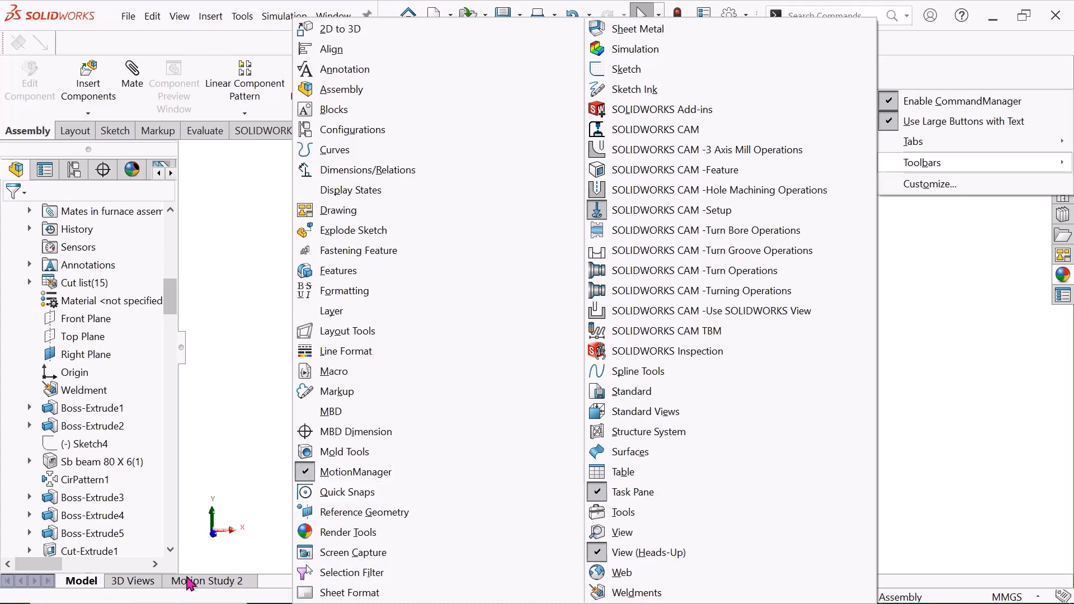
pyautogui.click(246, 478)
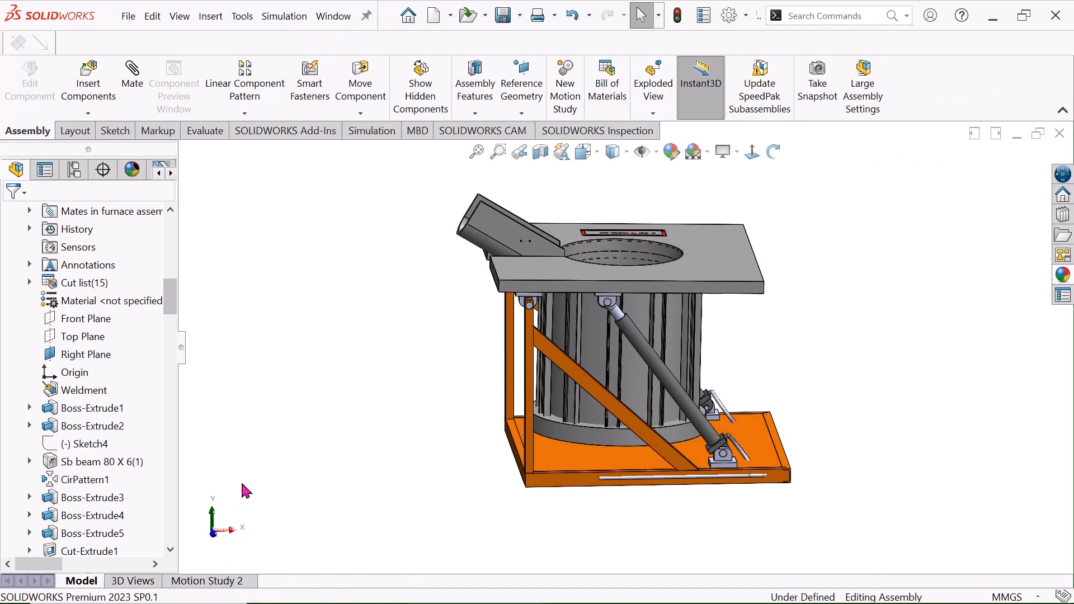
# Open Motion Study 2 without updating the initial animation state, and expand its timeline
pyautogui.click(205, 582)
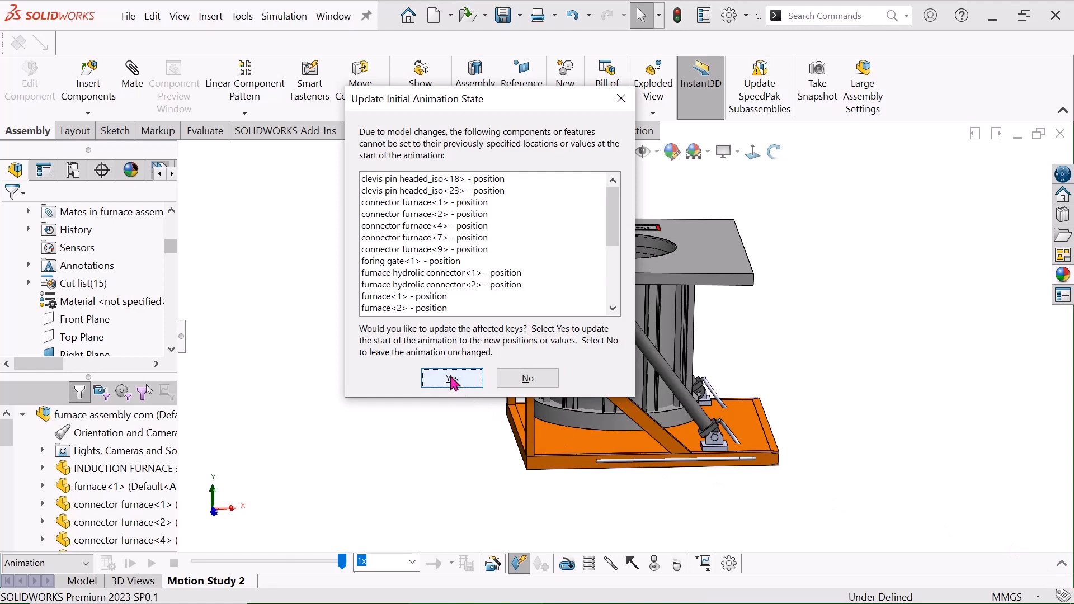
pyautogui.click(527, 380)
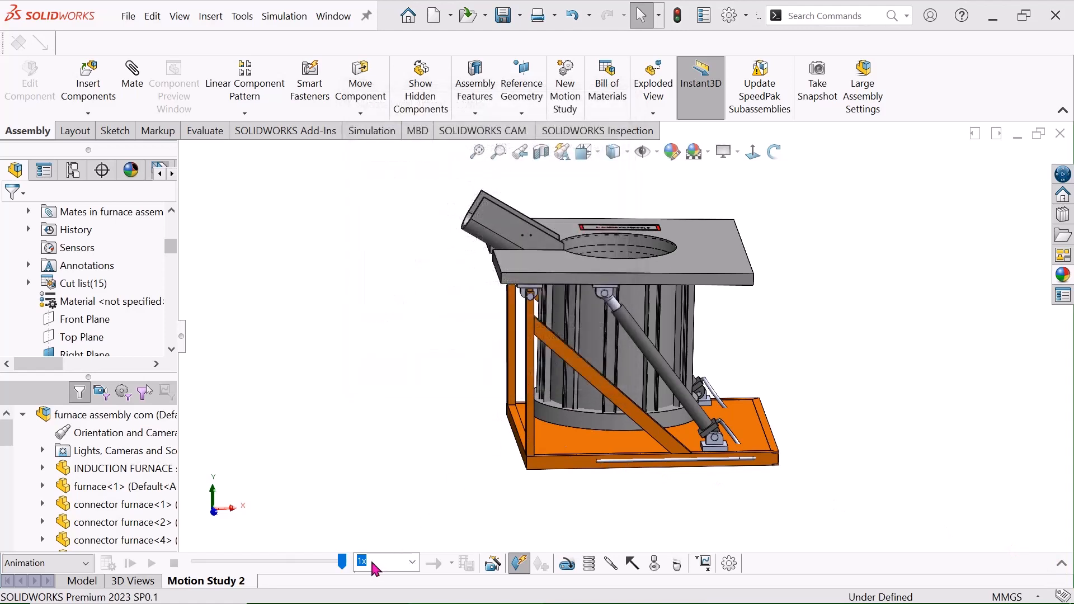
pyautogui.click(1061, 565)
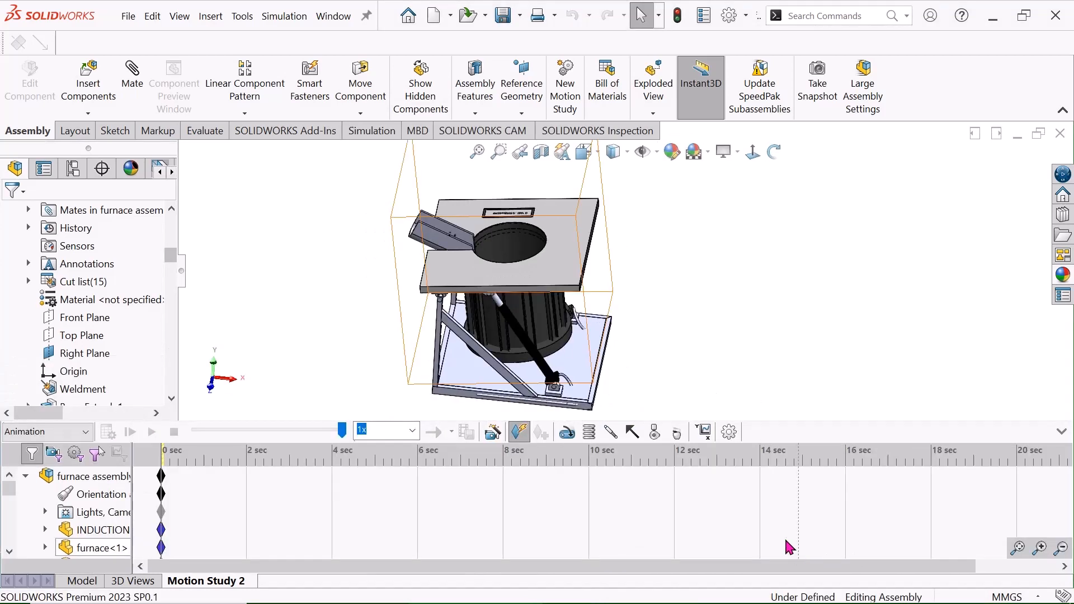
# Examine the furnace assembly in Motion Study 2 from a rotated angle and at closer range
pyautogui.scroll(-1, 423, 341)
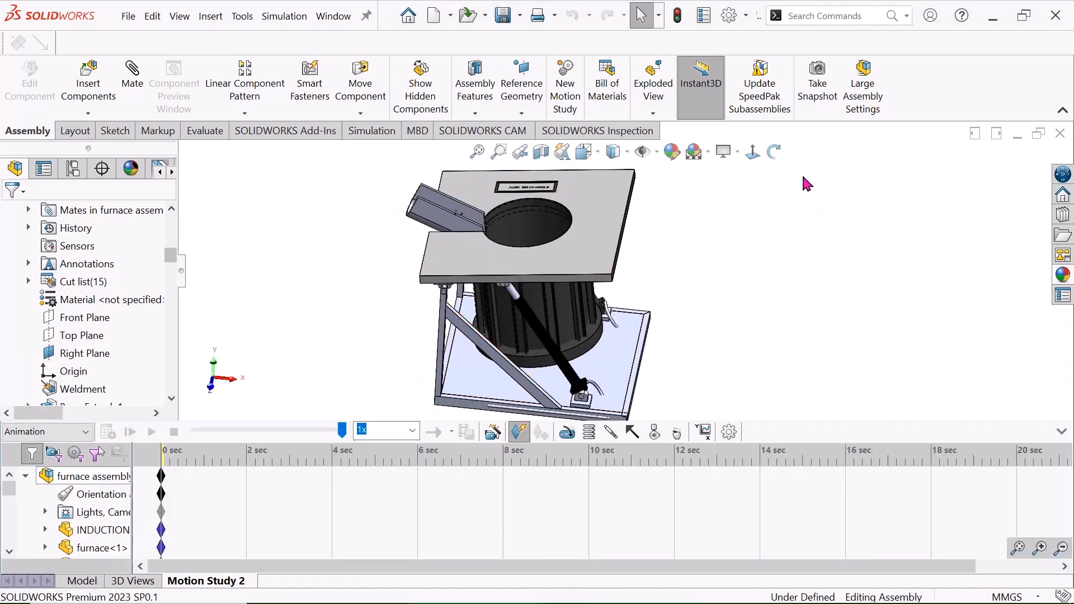
pyautogui.click(780, 154)
pyautogui.moveTo(728, 273); pyautogui.dragTo(741, 254)
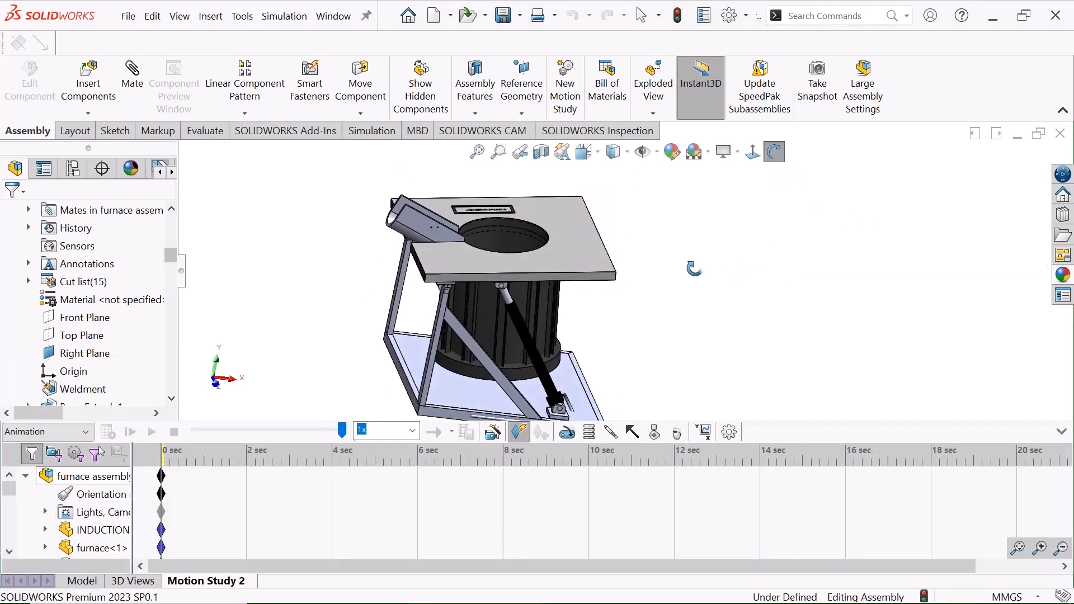
pyautogui.rightClick(678, 269)
pyautogui.click(737, 280)
pyautogui.scroll(-2, 519, 336)
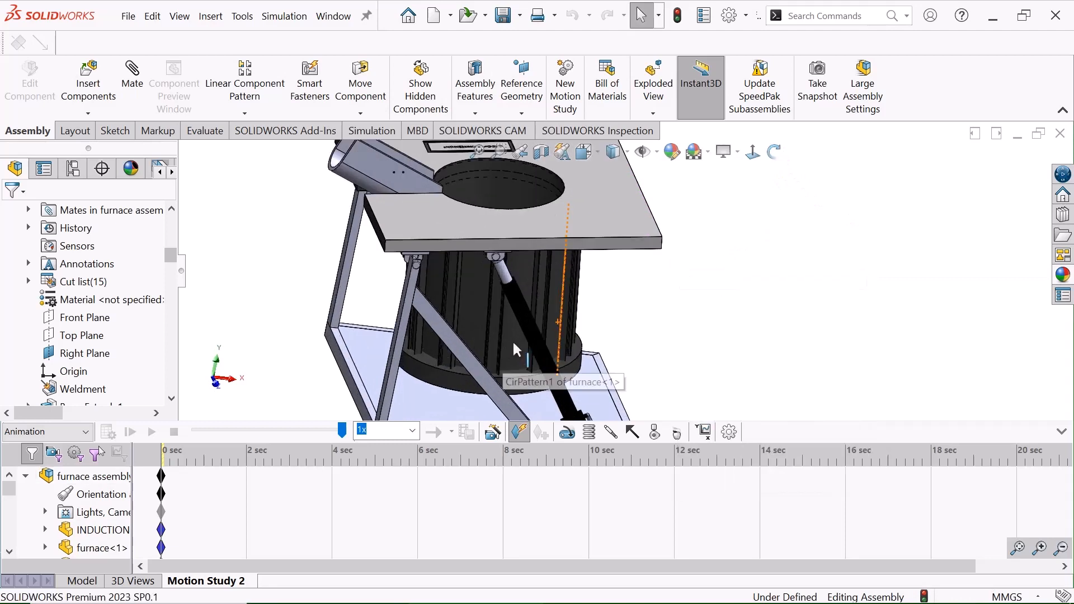
pyautogui.scroll(2, 517, 339)
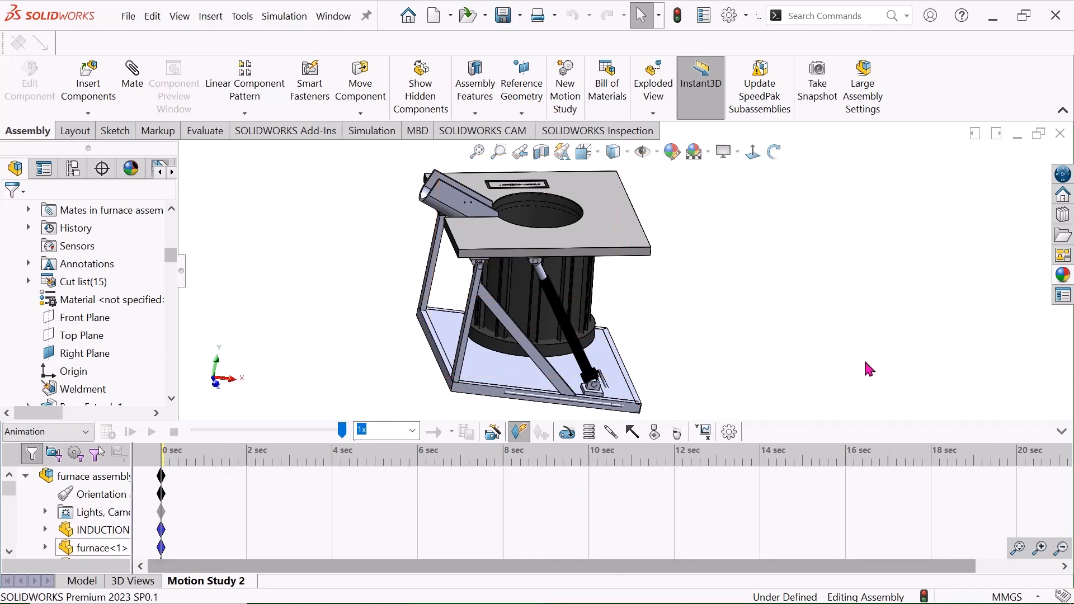
# Create a new motion study for the furnace assembly and set its study type to Animation
pyautogui.rightClick(222, 585)
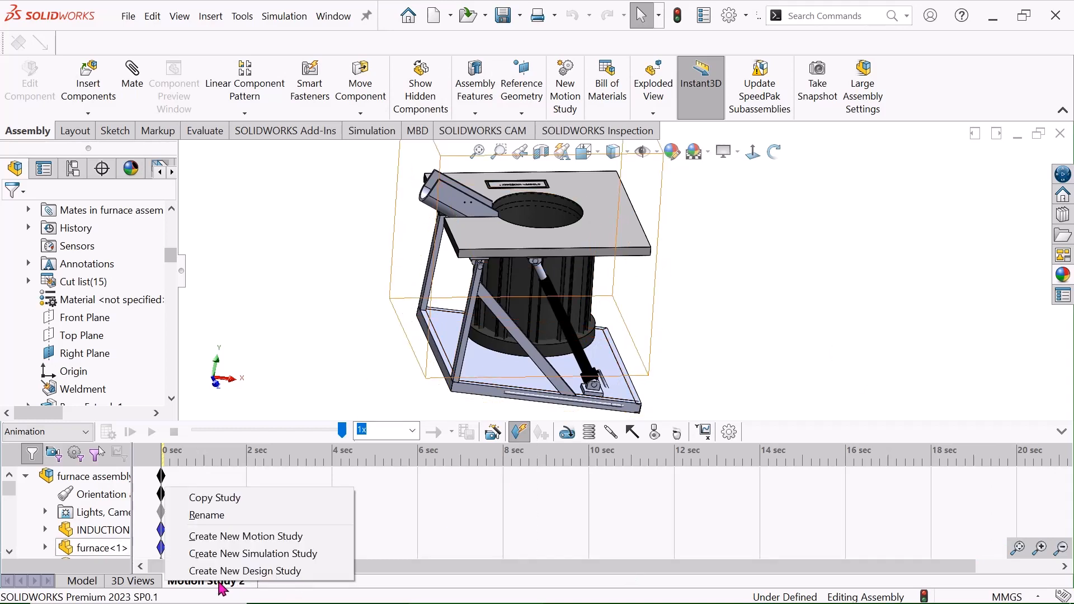
pyautogui.click(228, 537)
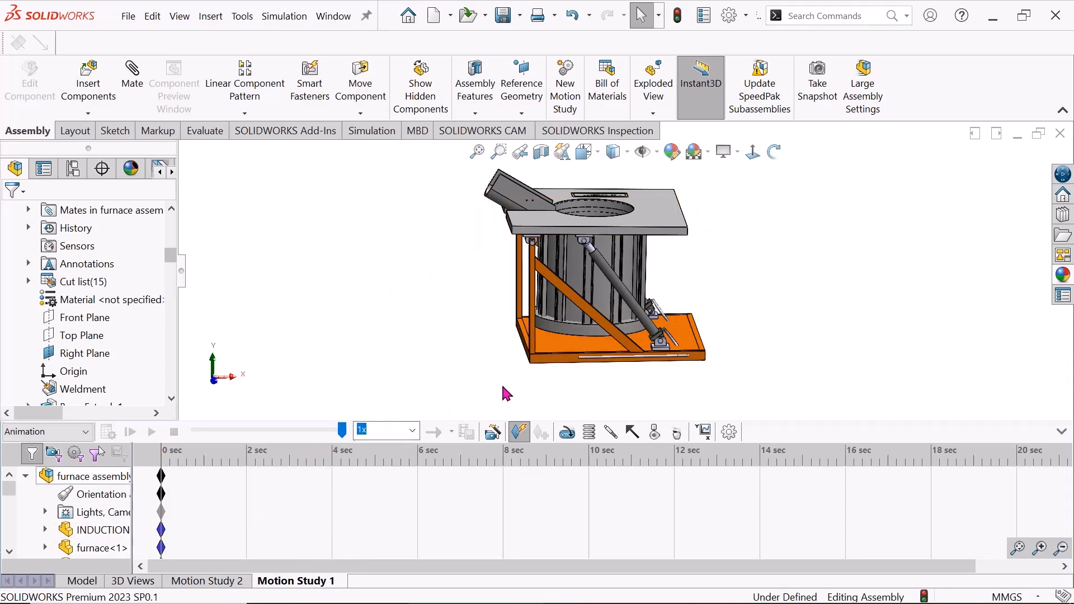
pyautogui.scroll(-2, 608, 221)
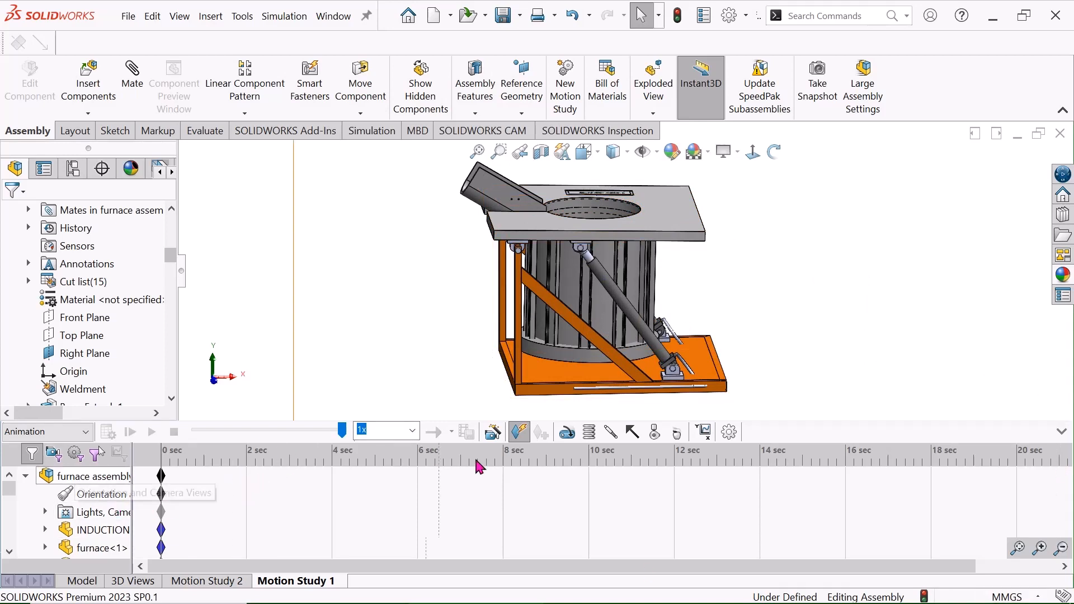
pyautogui.click(84, 439)
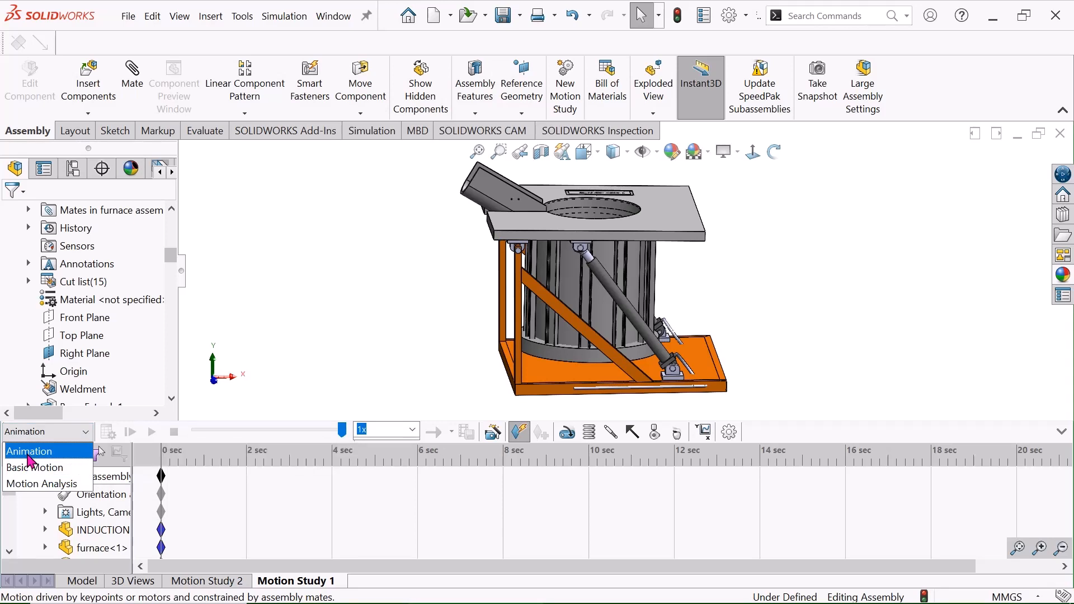
pyautogui.click(30, 460)
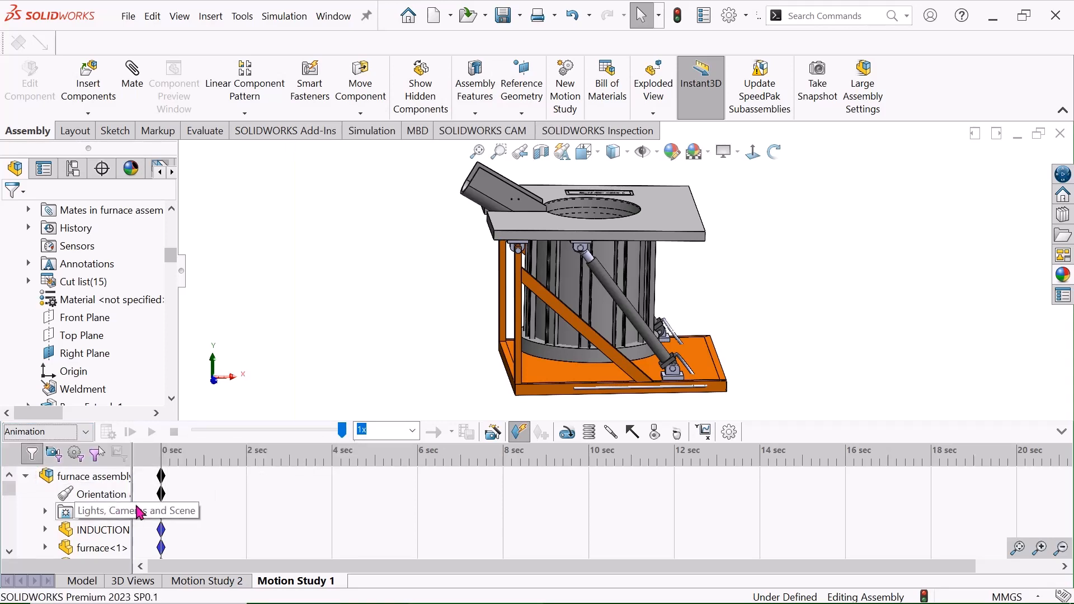
# Start a motor and pick the front hydraulic rod's cylindrical face as its location and direction
pyautogui.click(570, 440)
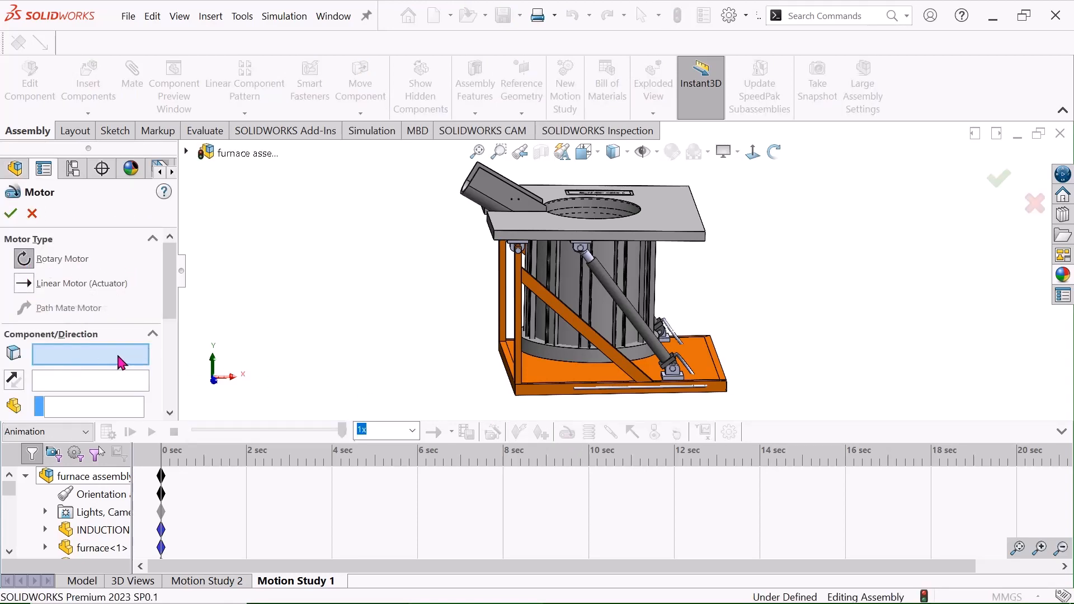
pyautogui.scroll(-3, 598, 267)
pyautogui.scroll(-4, 599, 268)
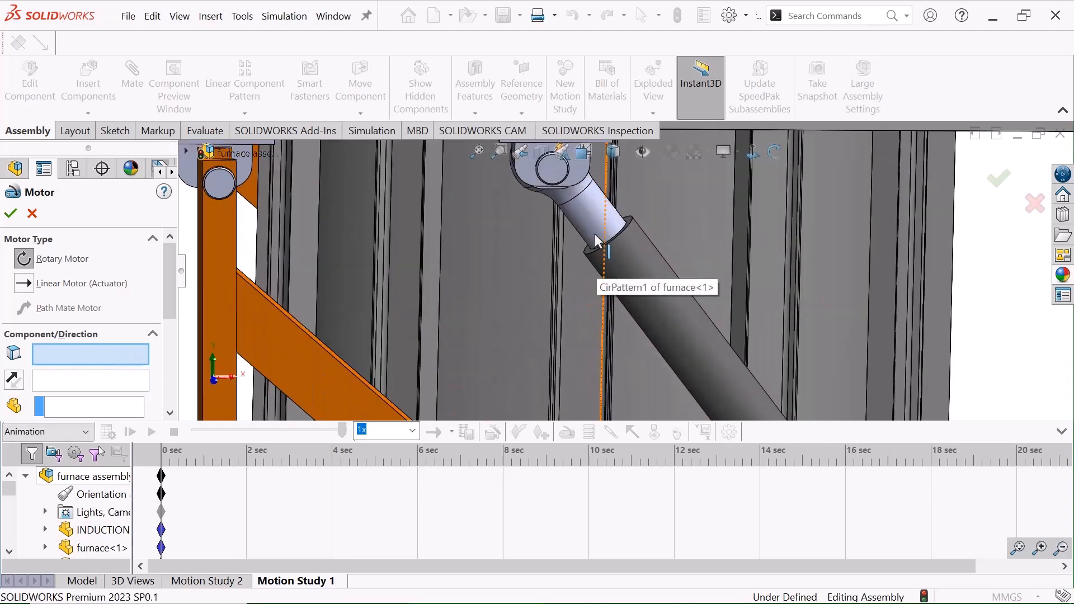
pyautogui.click(595, 223)
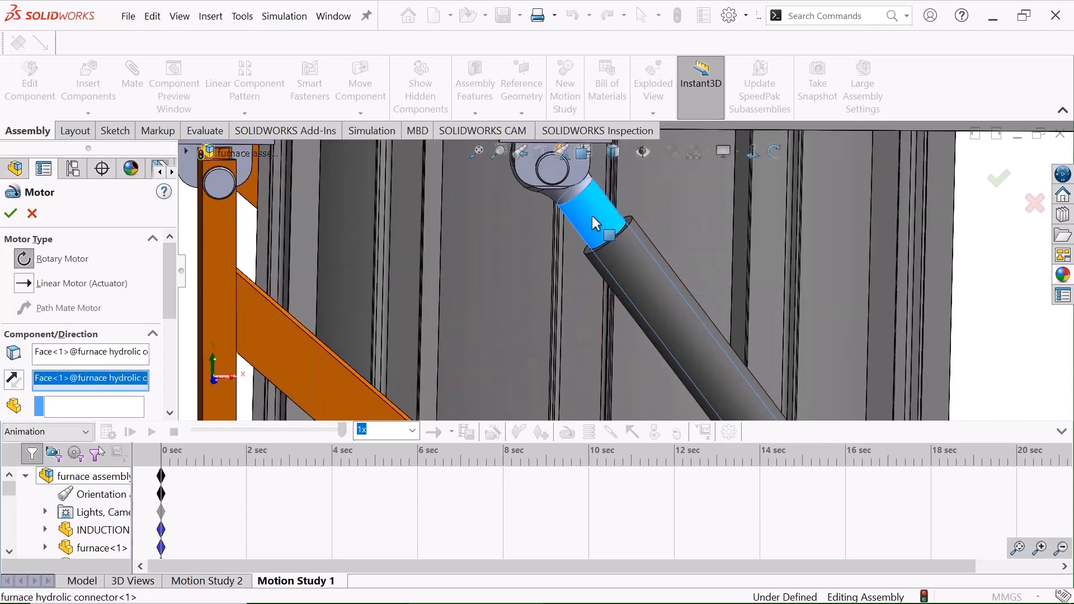
pyautogui.scroll(2, 644, 314)
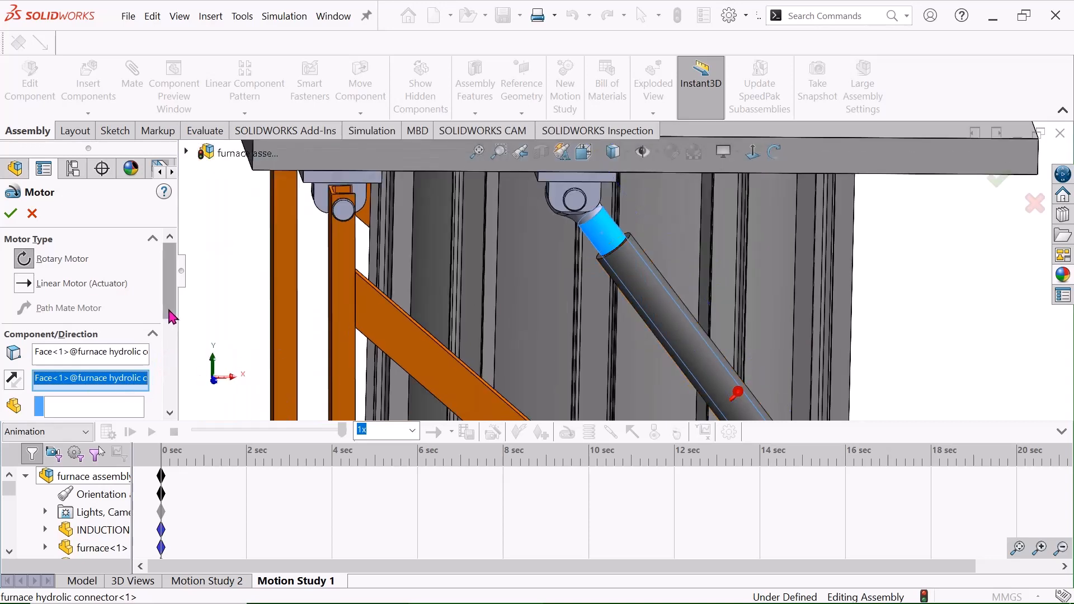
# Set the motor's motion to Distance and its type to Linear Motor (Actuator)
pyautogui.moveTo(174, 316); pyautogui.dragTo(171, 369)
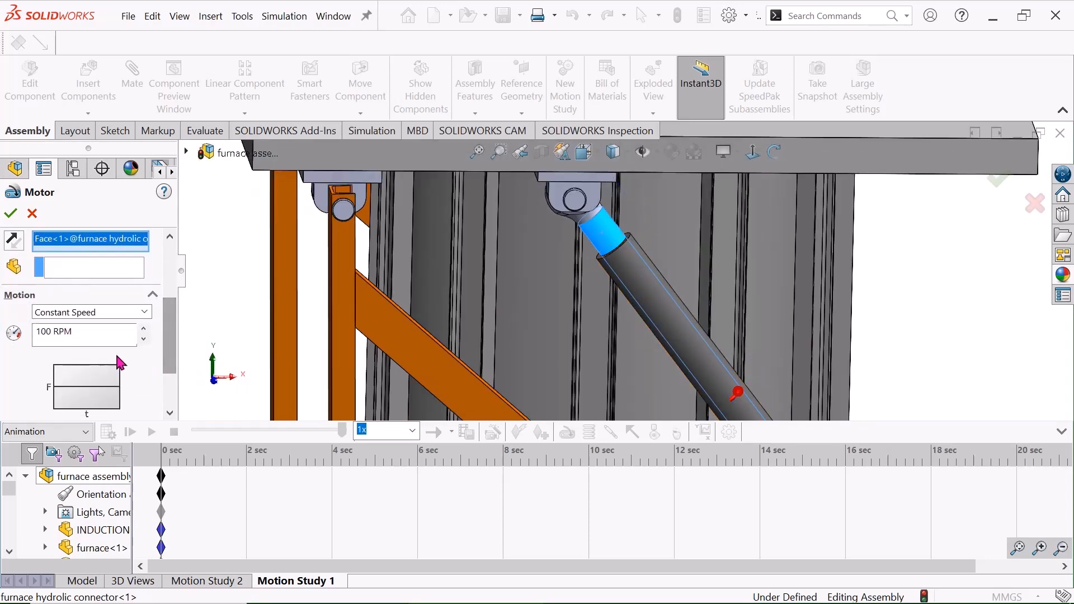
pyautogui.click(74, 312)
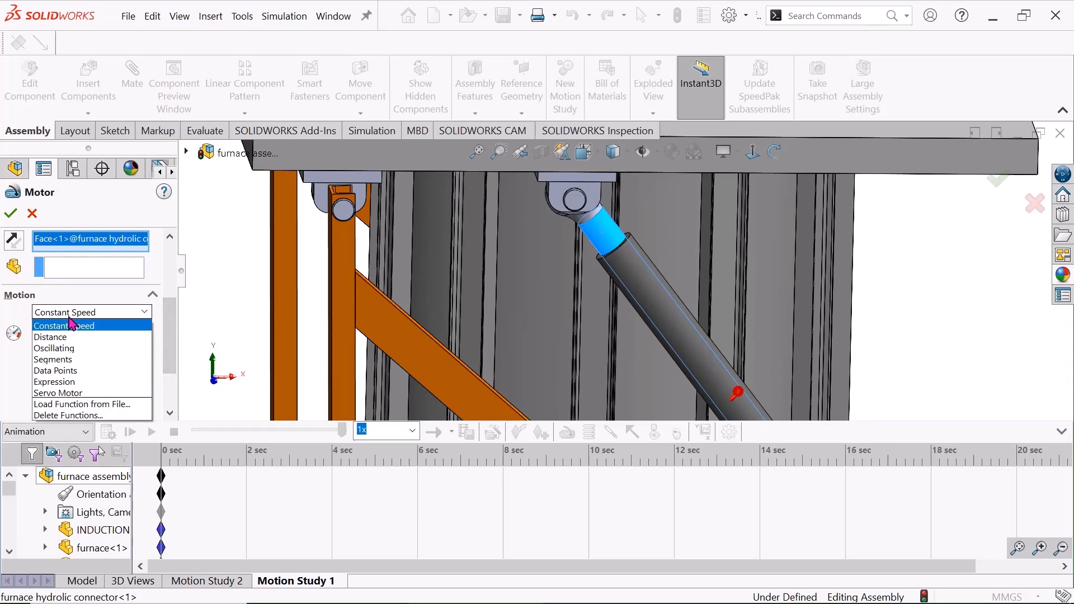
pyautogui.click(62, 339)
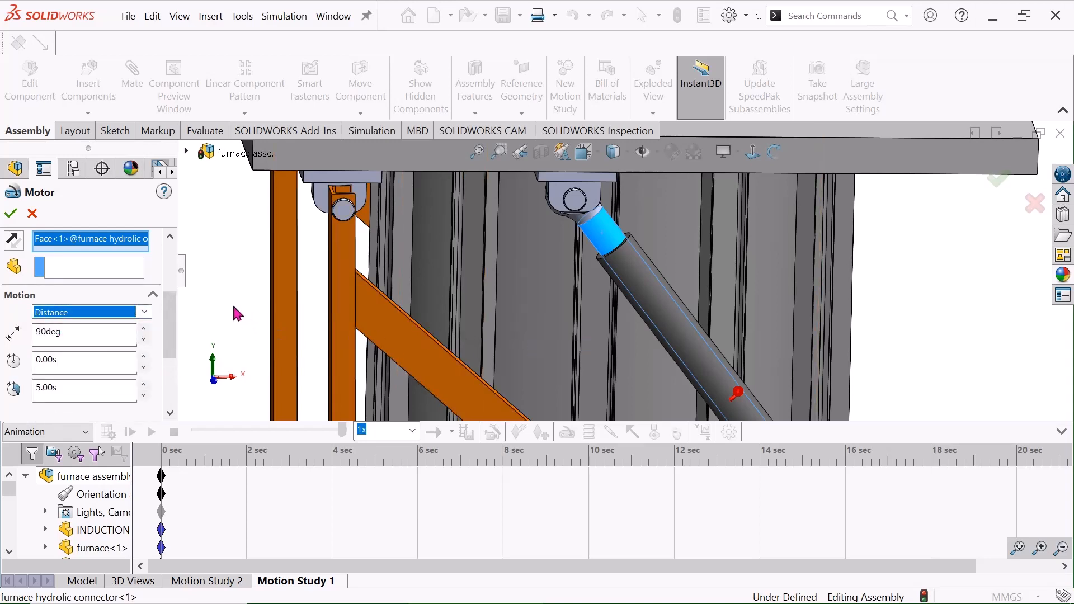
pyautogui.scroll(3, 577, 292)
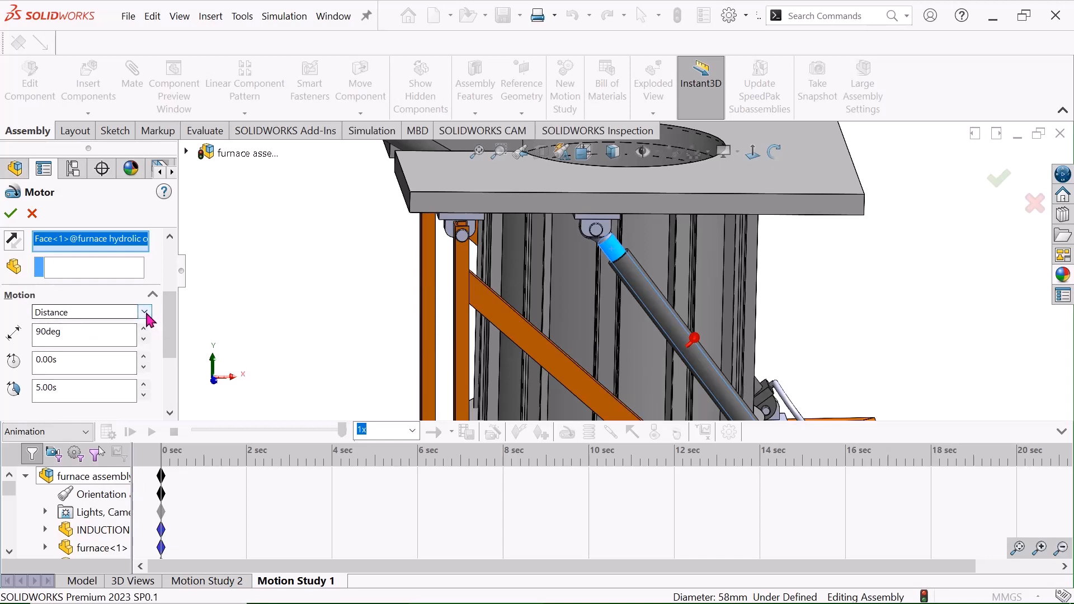
pyautogui.scroll(5, 170, 324)
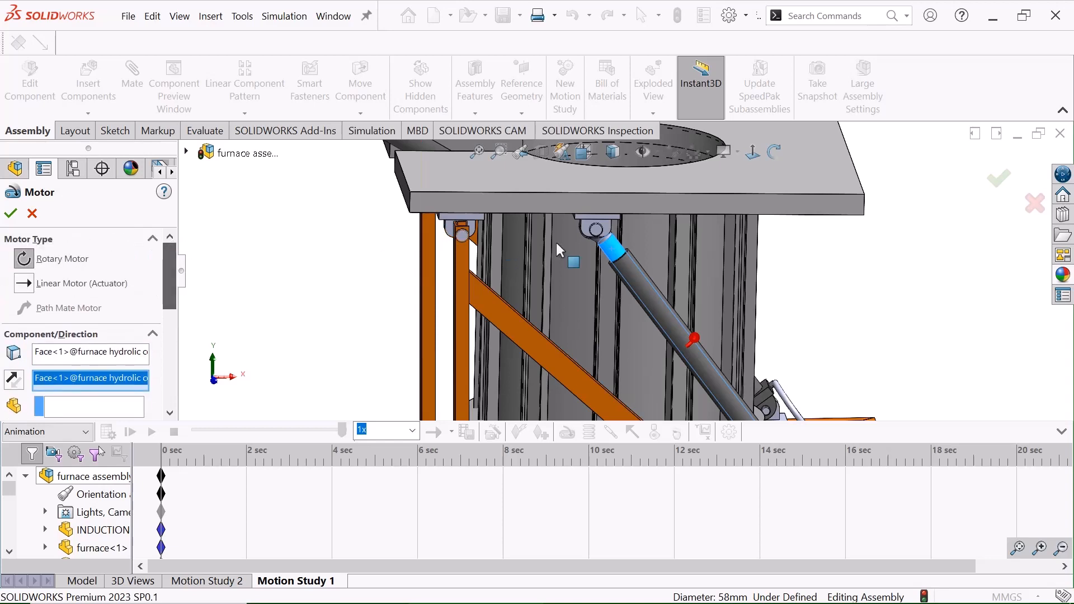
pyautogui.scroll(-1, 175, 309)
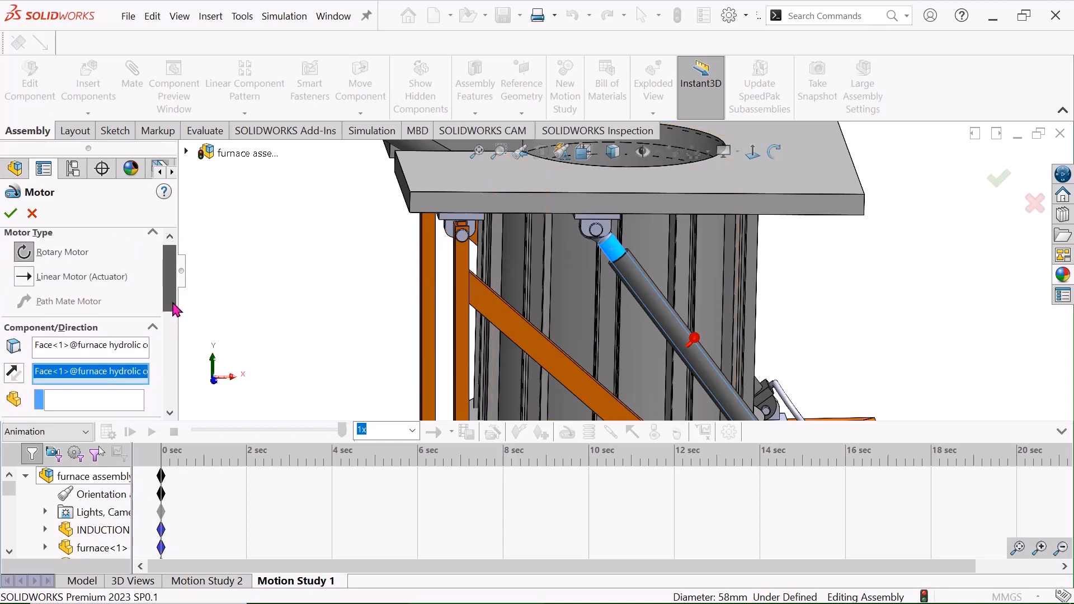
pyautogui.click(25, 277)
# Set the linear motor's displacement to 600 mm
pyautogui.moveTo(169, 301); pyautogui.dragTo(174, 346)
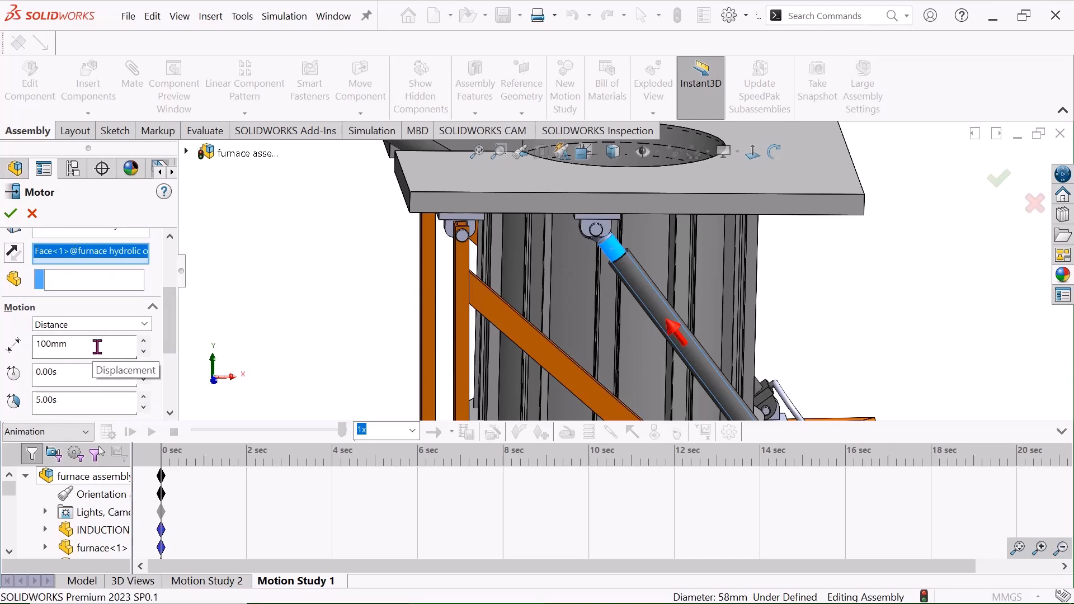
pyautogui.doubleClick(97, 347)
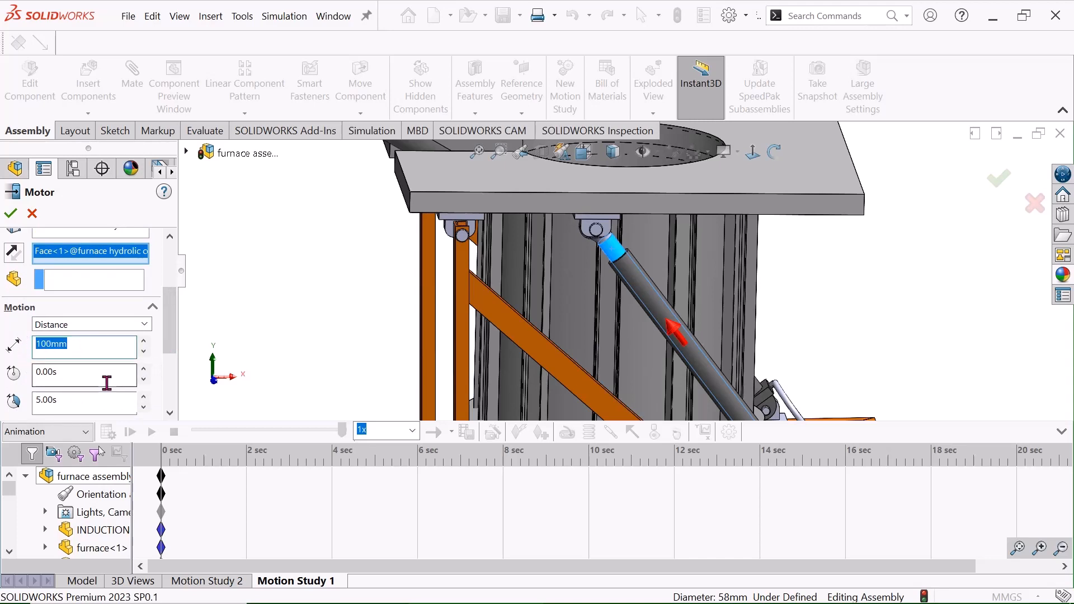
pyautogui.press('BackSpace')
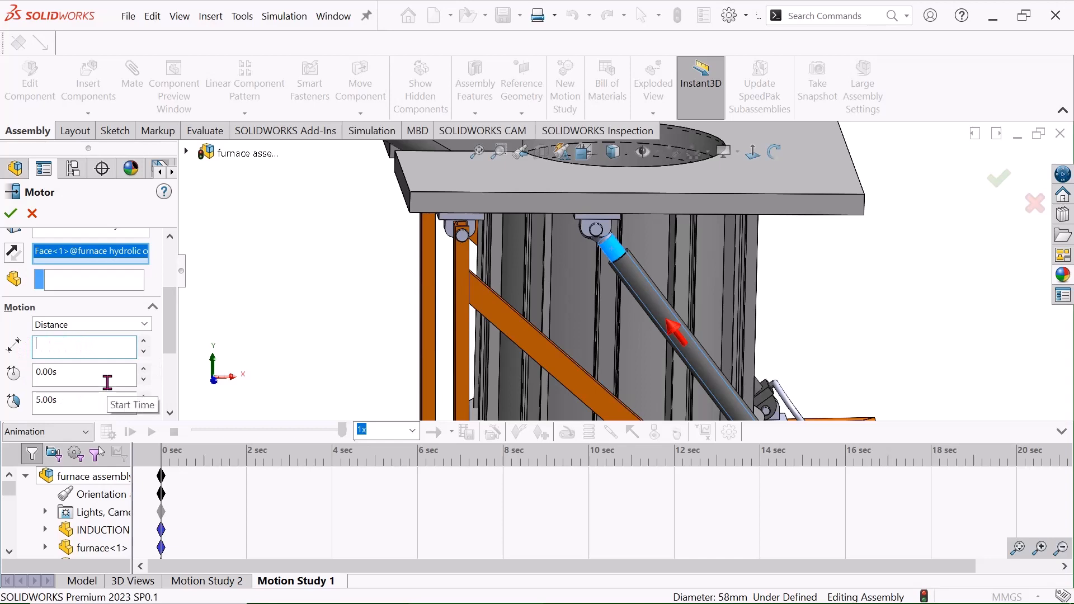
pyautogui.write('600')
pyautogui.press('Return')
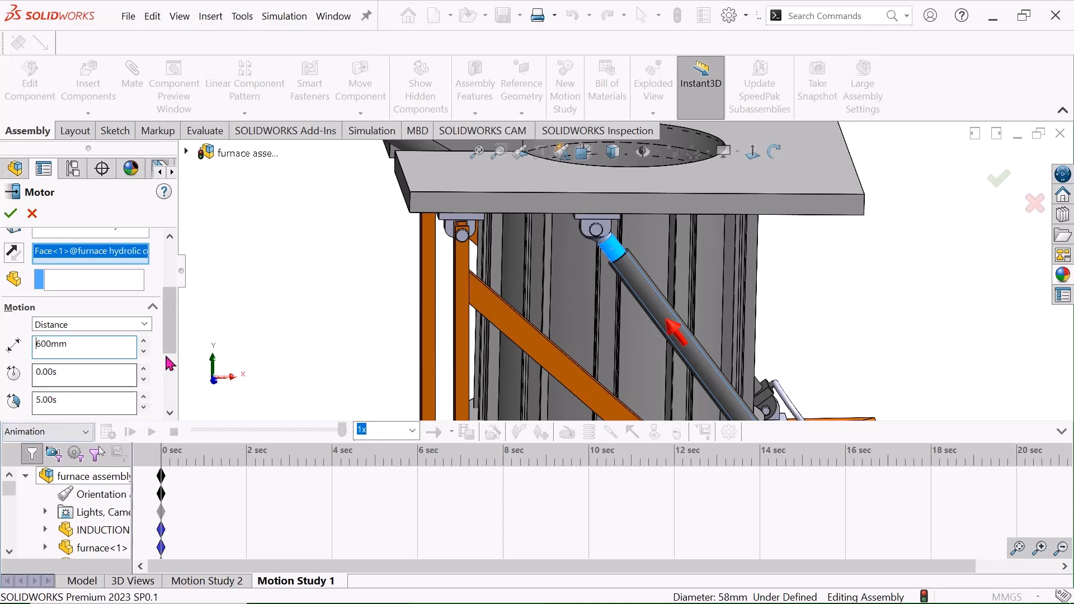
# Confirm the linear motor and extend the motion study's end key to 12 seconds
pyautogui.moveTo(173, 343); pyautogui.dragTo(160, 280)
pyautogui.click(11, 214)
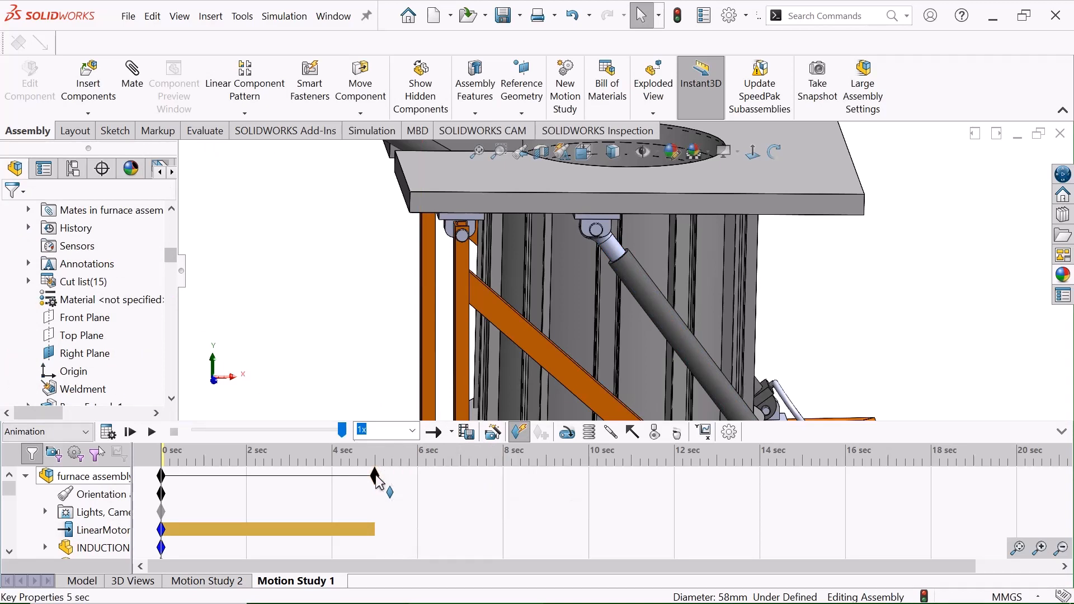
pyautogui.moveTo(379, 481); pyautogui.dragTo(679, 479)
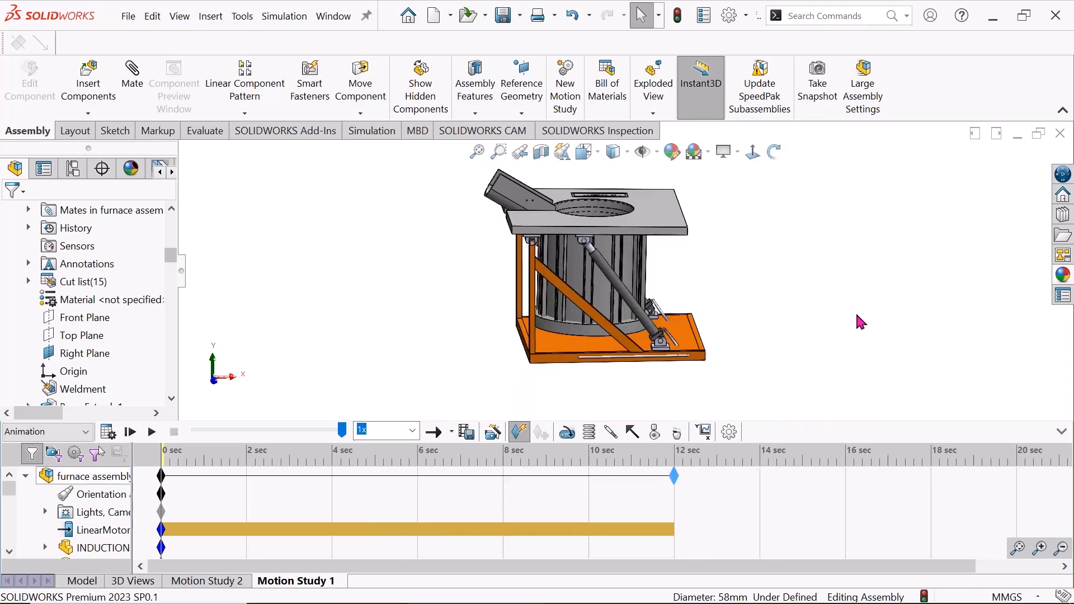
# Collapse the command ribbon and hide the feature tree to give the whole furnace assembly more viewing room
pyautogui.scroll(2, 630, 268)
pyautogui.scroll(-1, 644, 224)
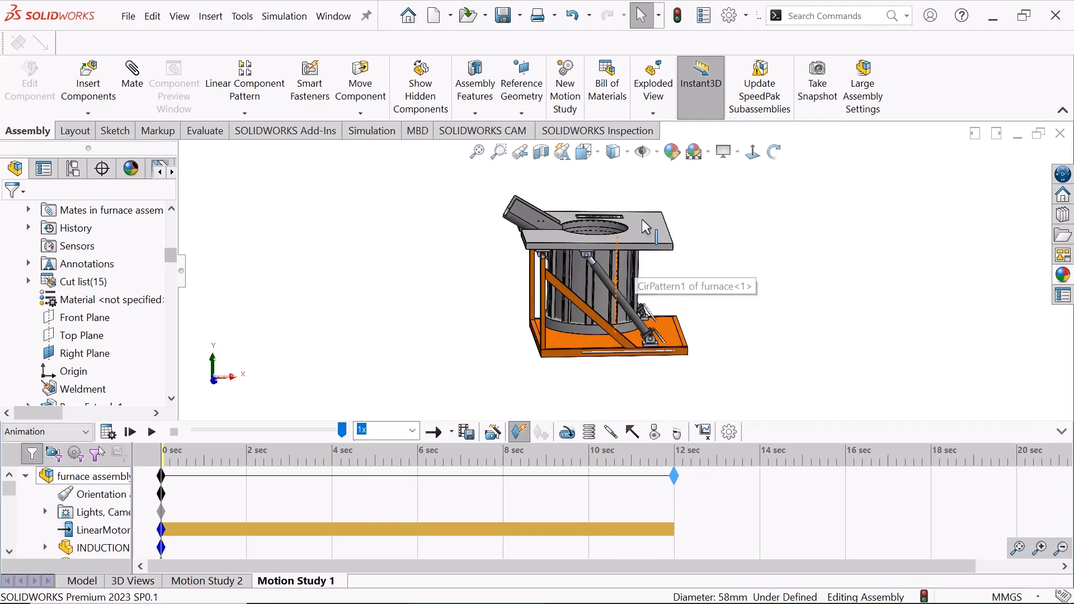
pyautogui.click(1063, 110)
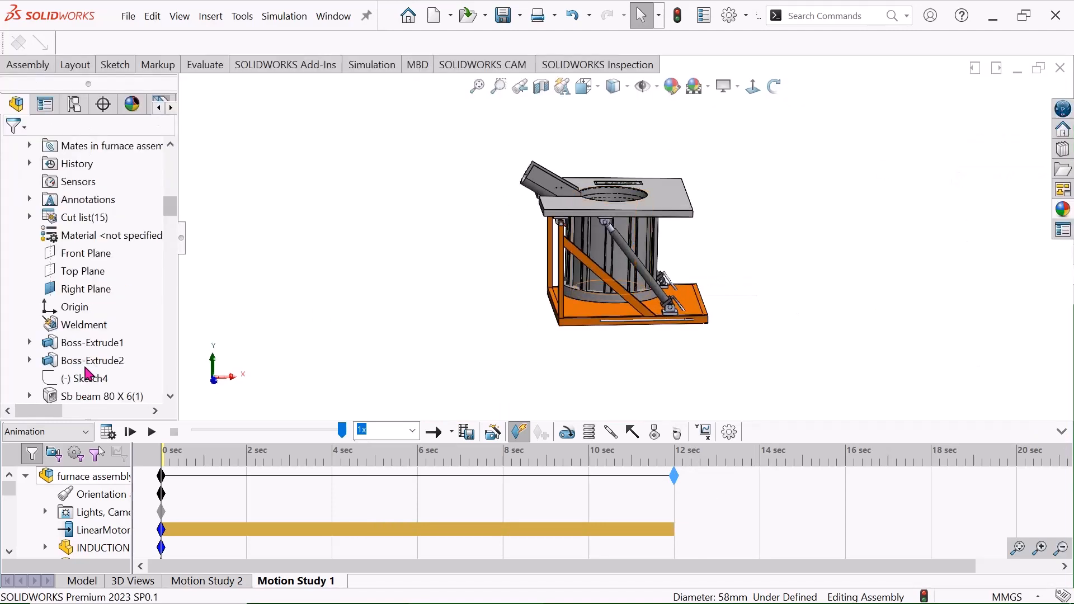
pyautogui.click(181, 238)
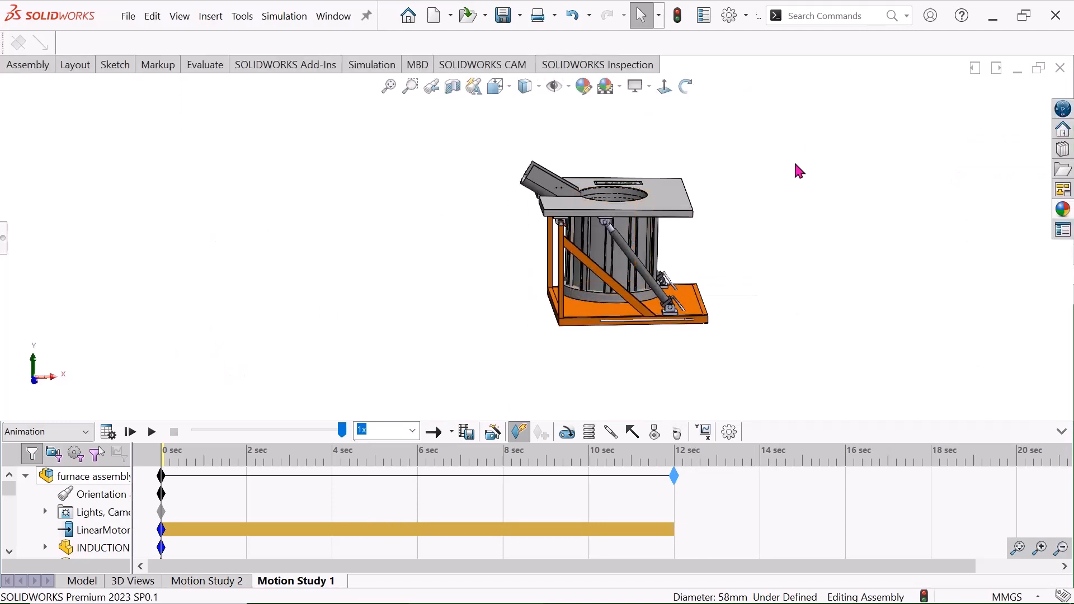
pyautogui.scroll(-1, 772, 190)
pyautogui.scroll(-2, 571, 144)
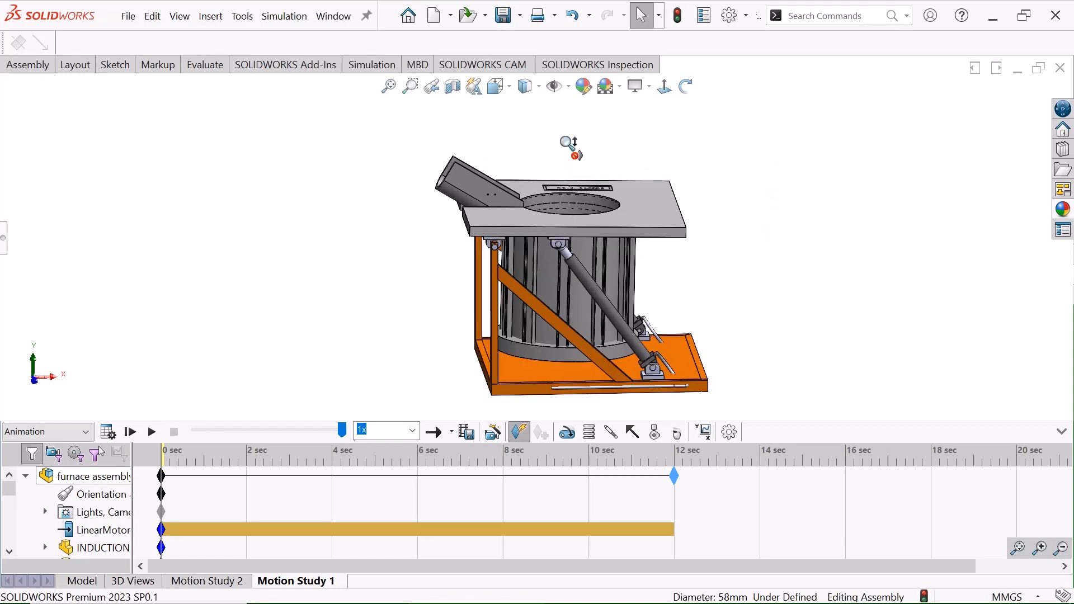
pyautogui.scroll(-2, 658, 406)
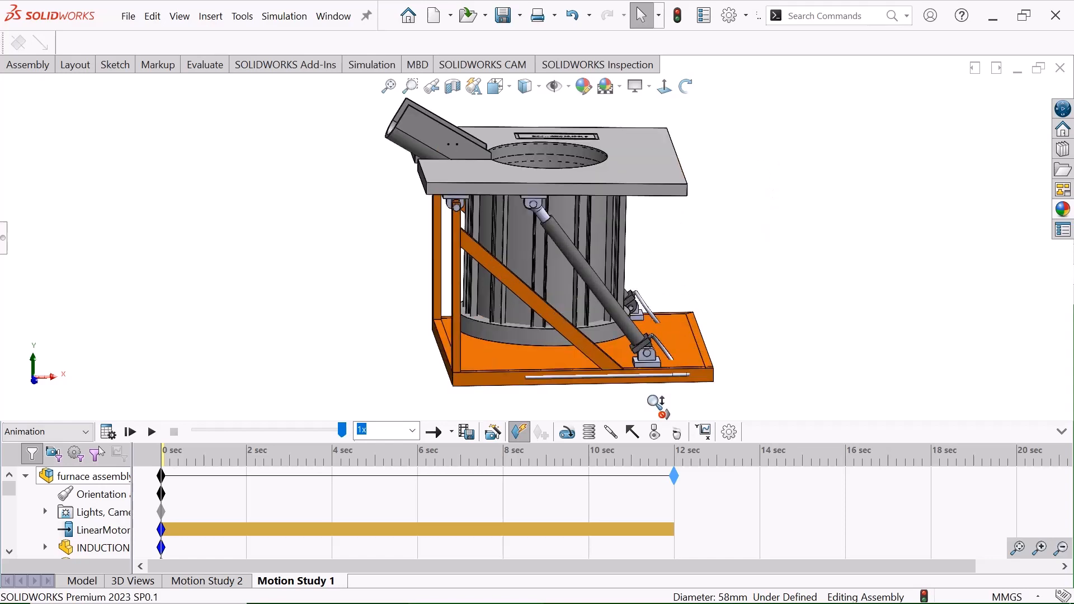
pyautogui.scroll(2, 726, 232)
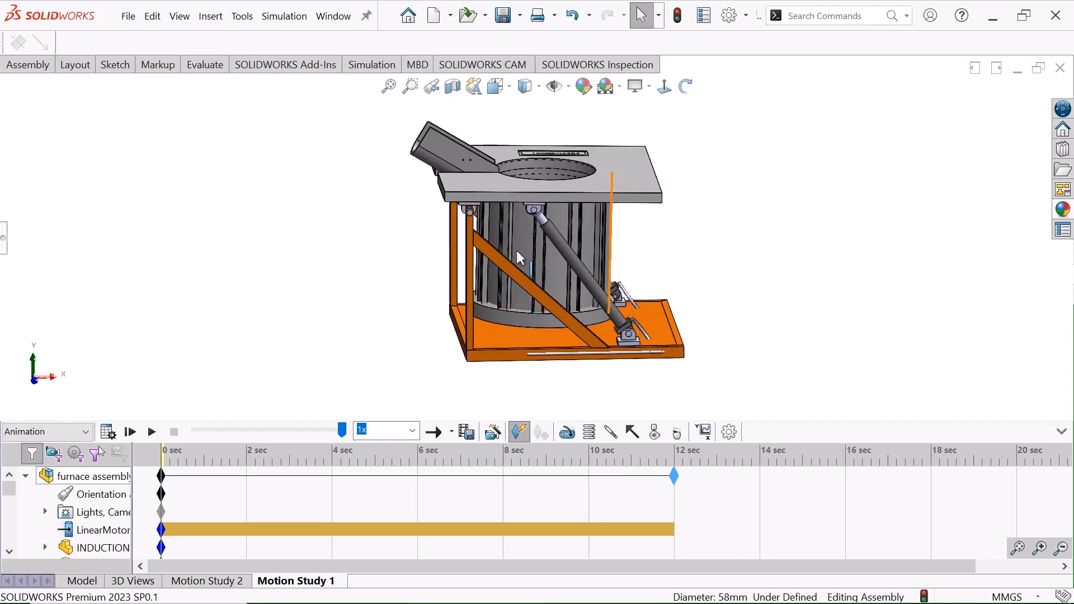
# Calculate the motion study, check its progress on the expanded timeline, and collapse the timeline
pyautogui.click(128, 436)
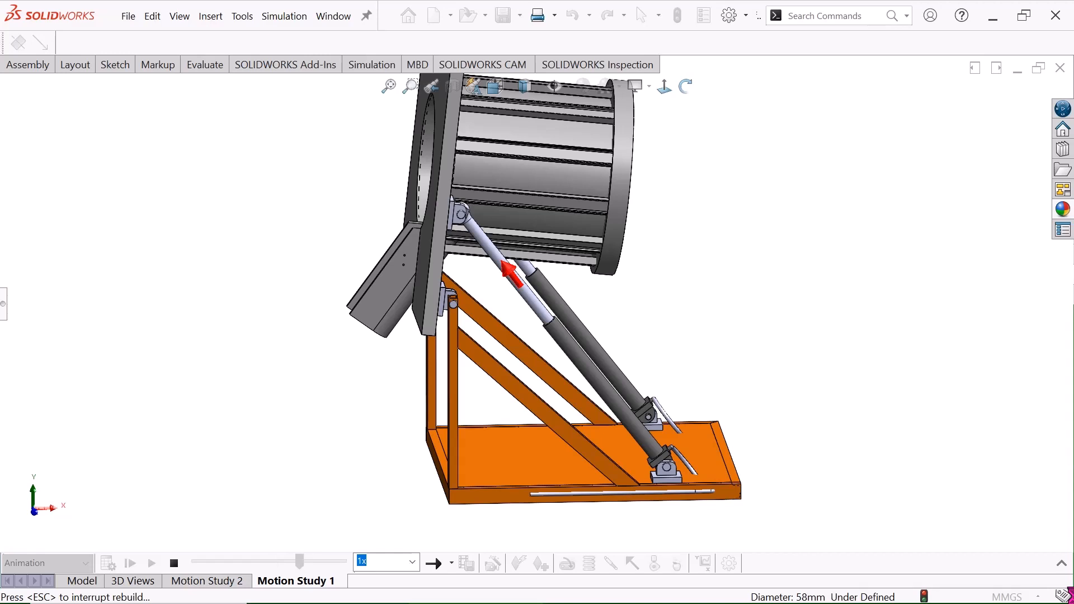
pyautogui.click(1063, 564)
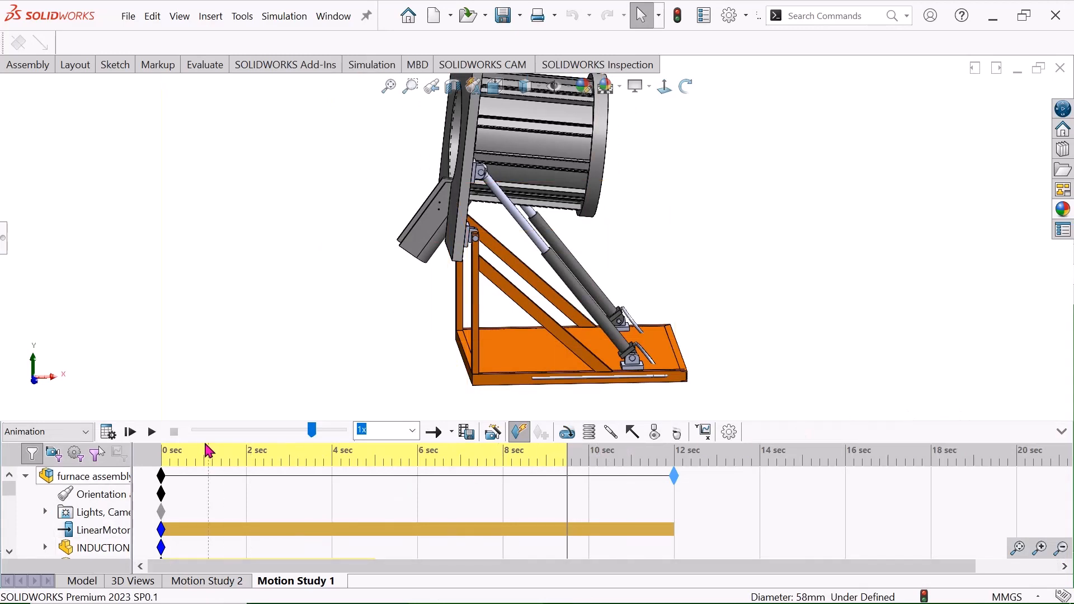
pyautogui.click(1062, 431)
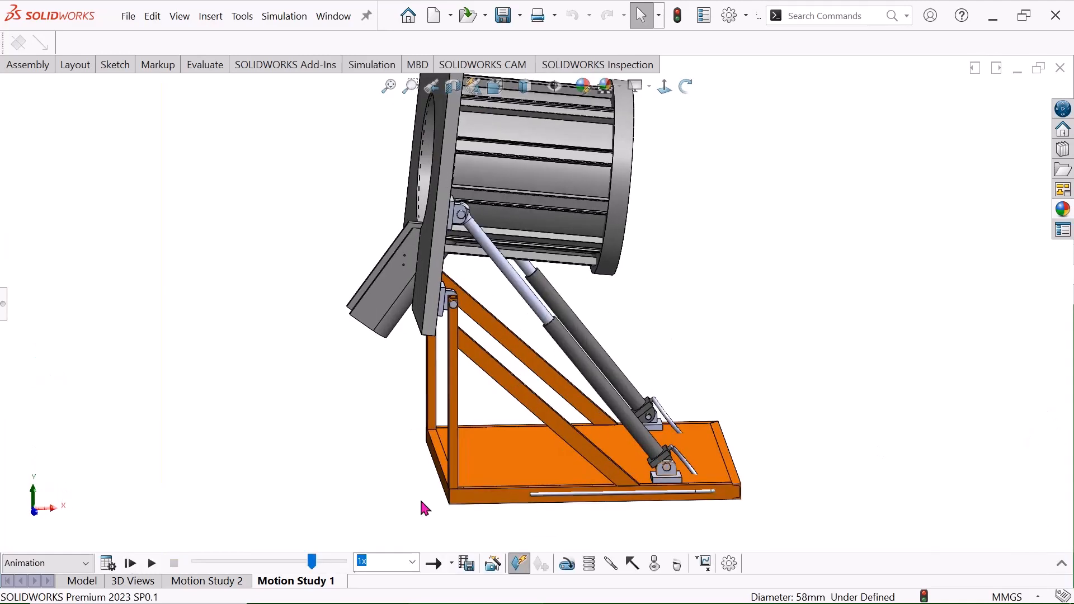
# Play the furnace's tilting animation twice at 1x speed in normal playback mode
pyautogui.click(152, 564)
pyautogui.scroll(1, 694, 182)
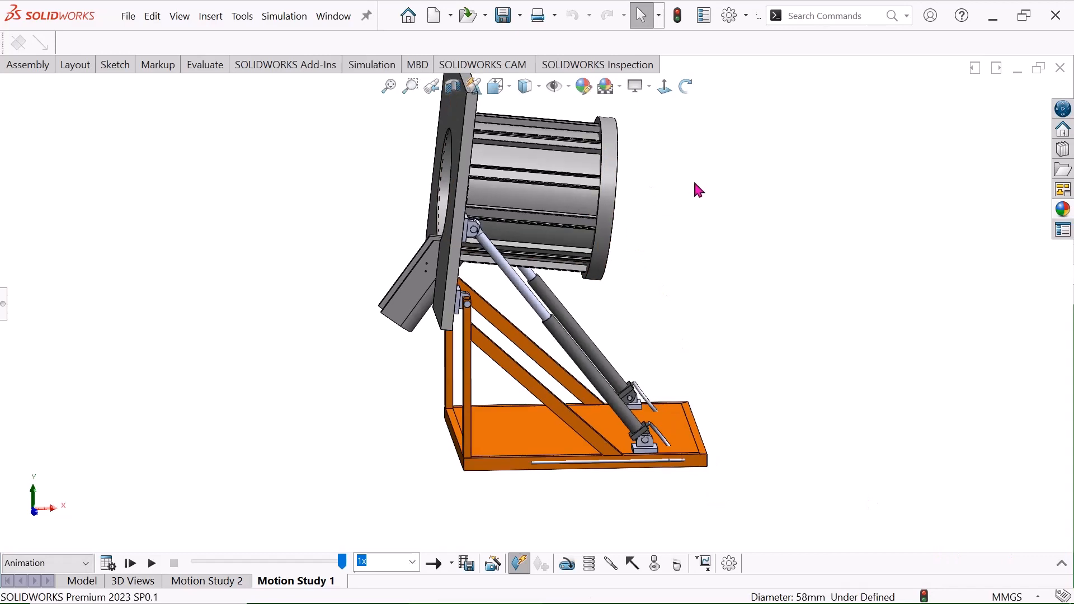
pyautogui.click(152, 564)
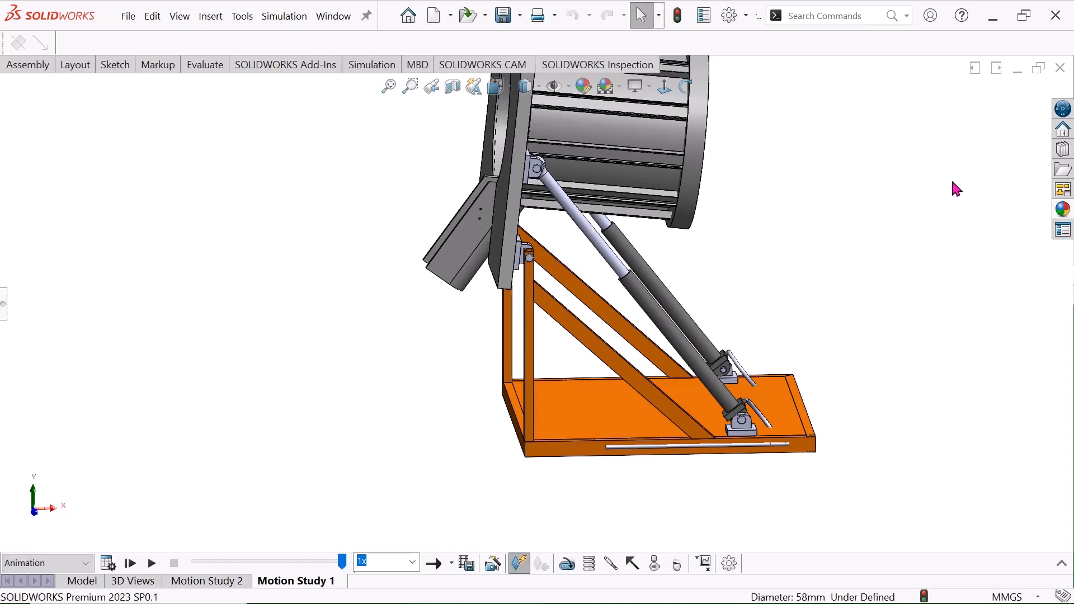
# Set the playback mode to Reciprocate and play the furnace's tilting animation
pyautogui.scroll(1, 957, 174)
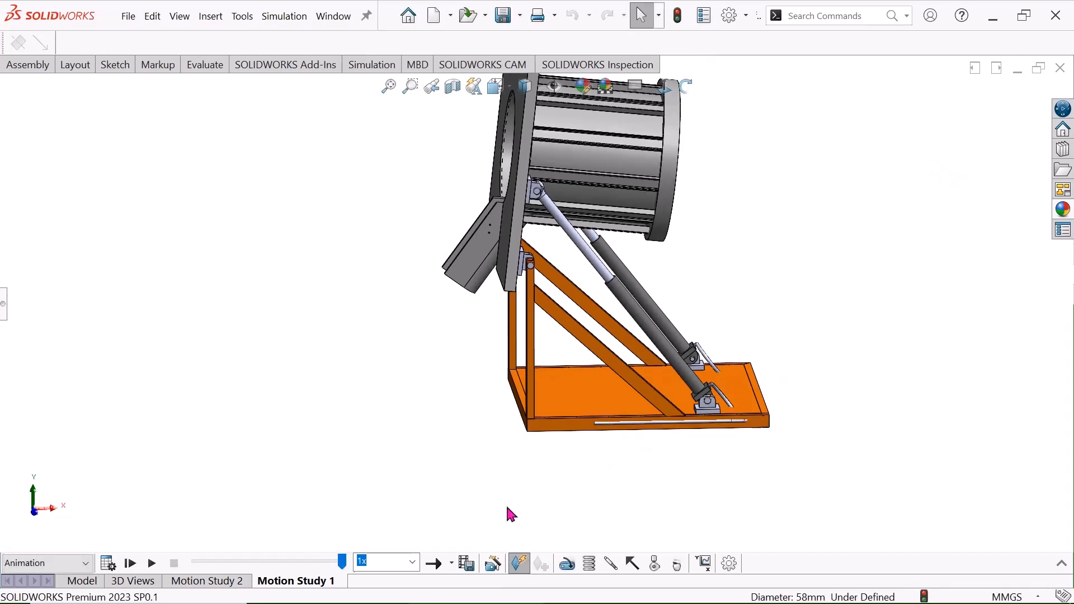
pyautogui.click(451, 565)
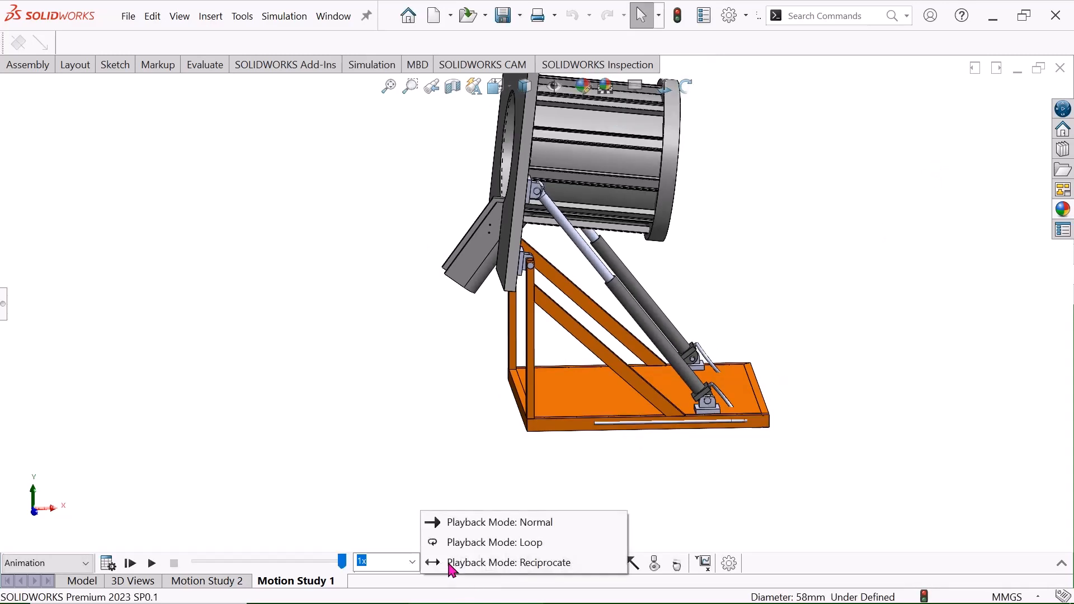
pyautogui.click(463, 563)
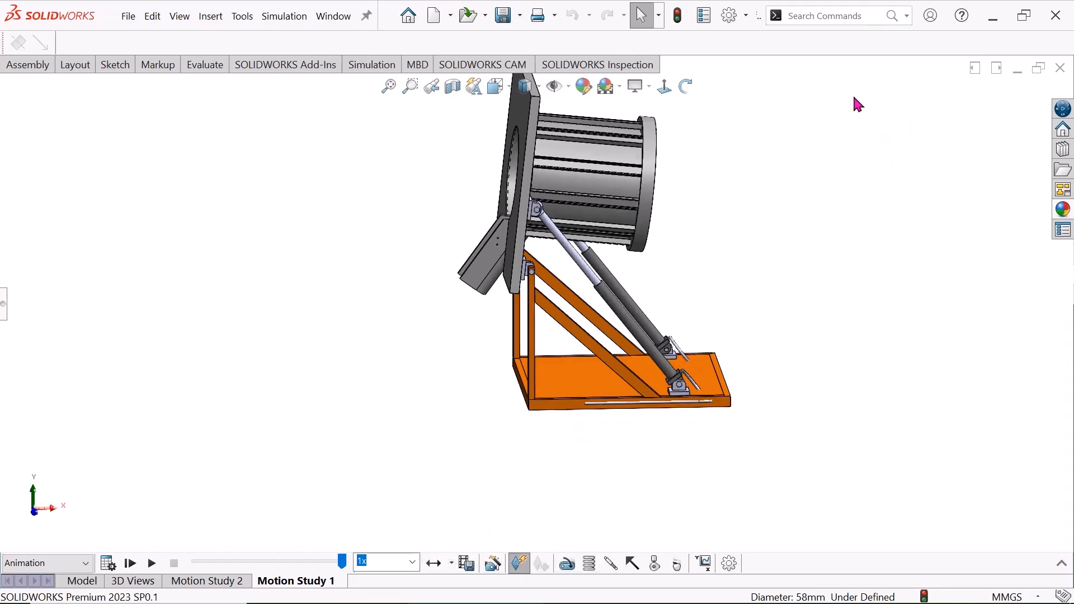
pyautogui.scroll(-3, 733, 78)
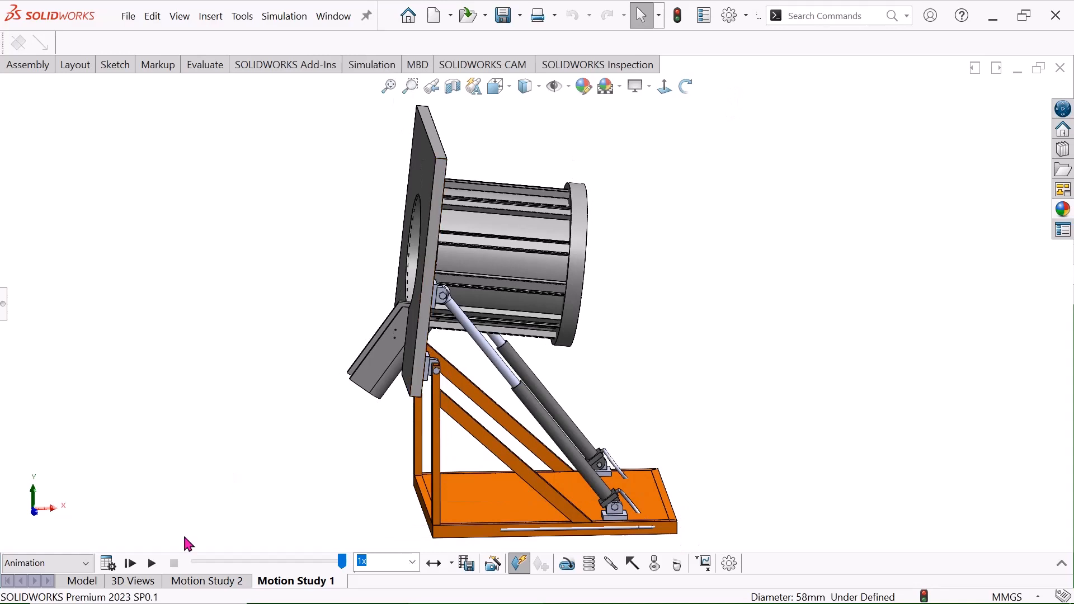
pyautogui.click(151, 563)
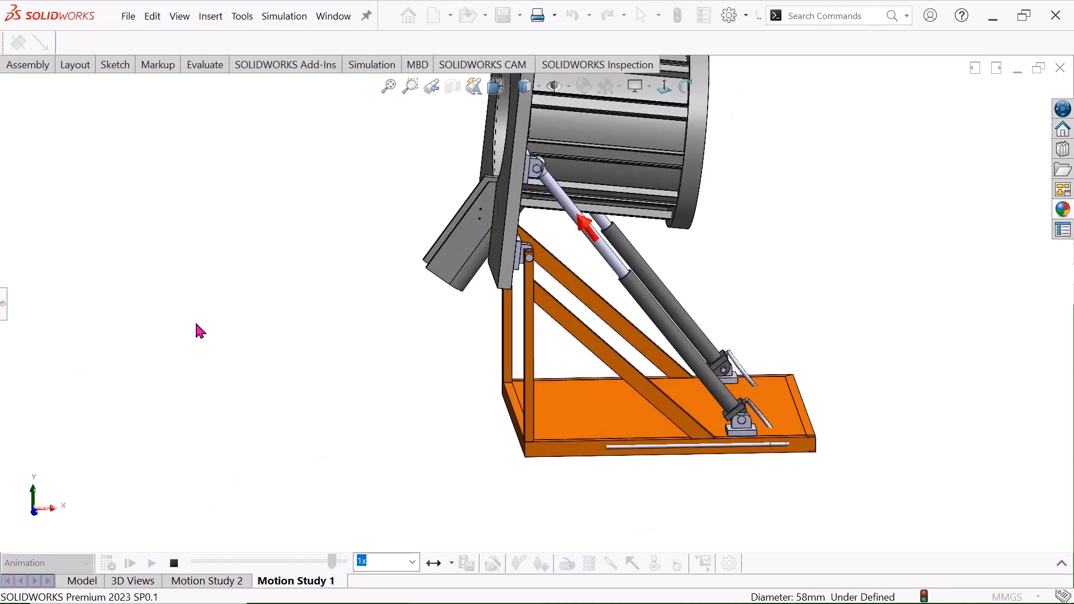